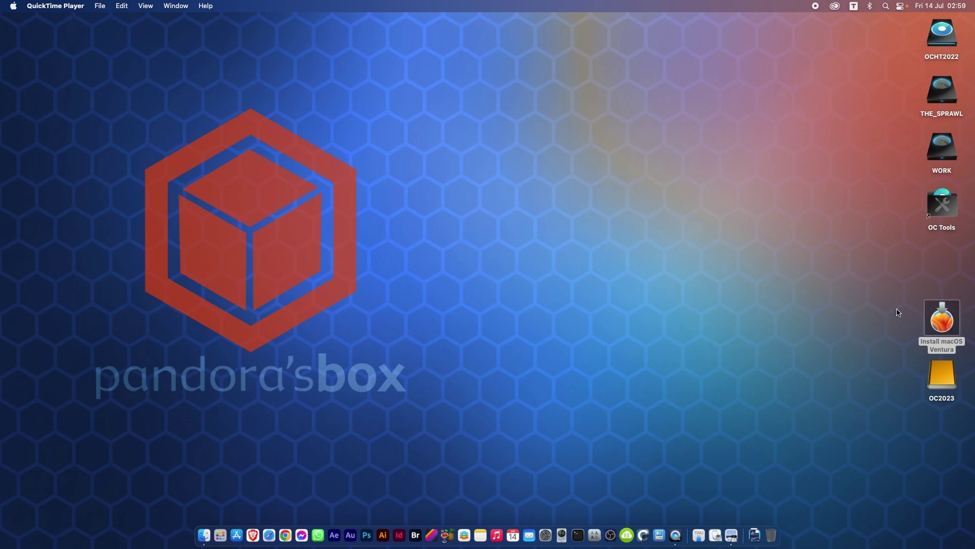
# Select the Install macOS Ventura, OC2023 and OCHT2022 desktop drives in turn.
pyautogui.click(939, 320)
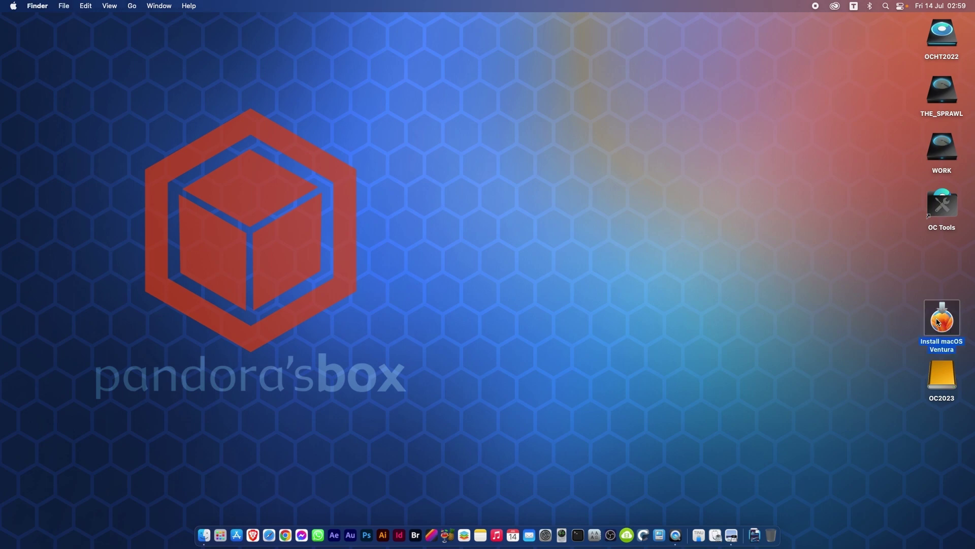
pyautogui.click(937, 376)
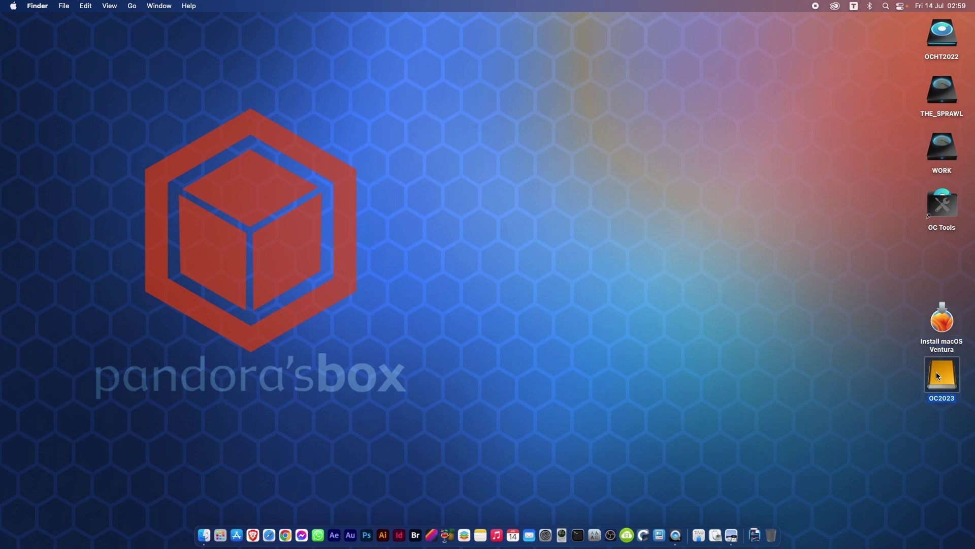
pyautogui.click(946, 41)
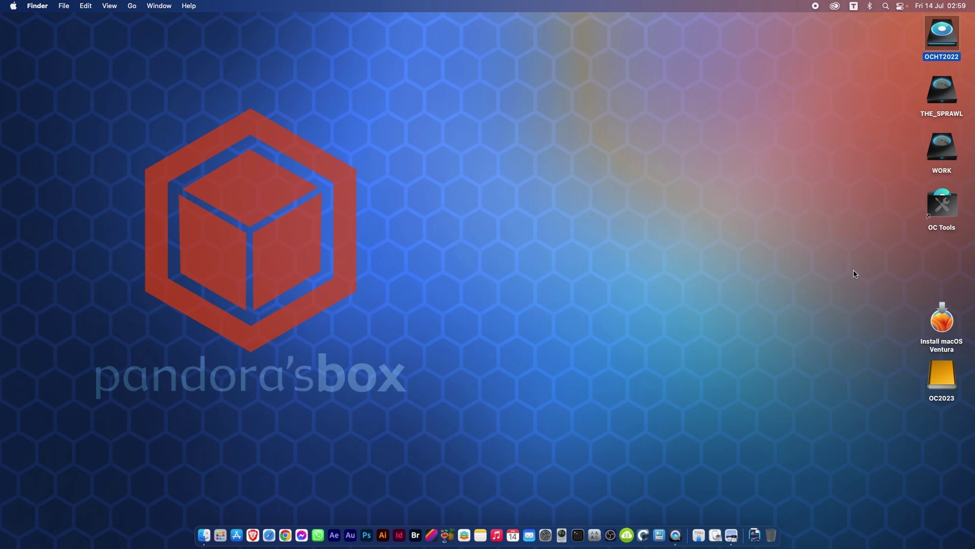
pyautogui.click(952, 385)
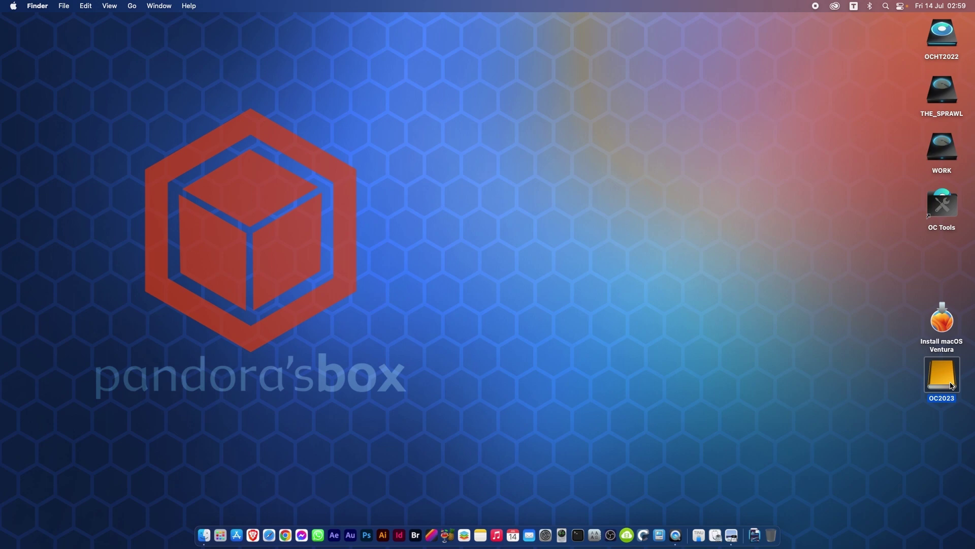
pyautogui.click(941, 326)
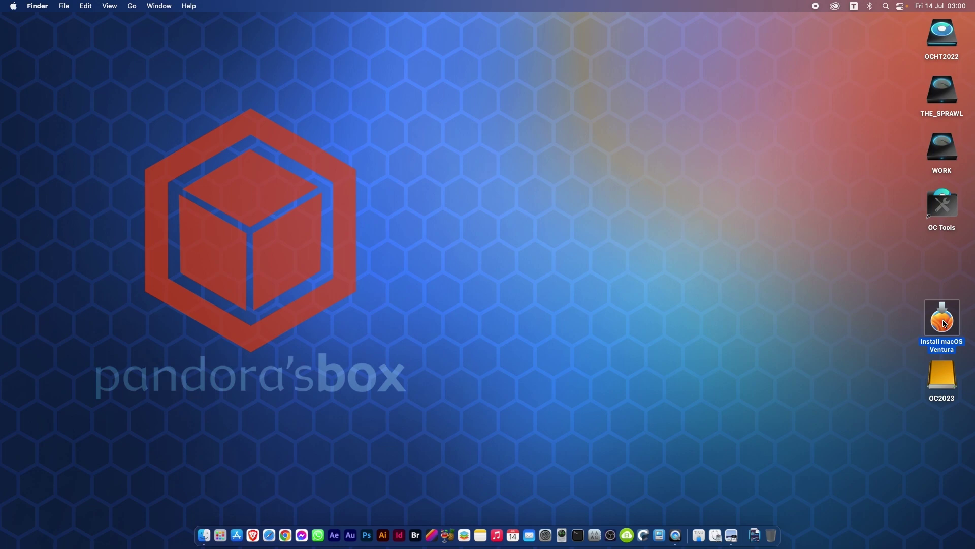
# Open the OC Tools folder and launch OCAuxiliaryTools from it.
pyautogui.doubleClick(935, 205)
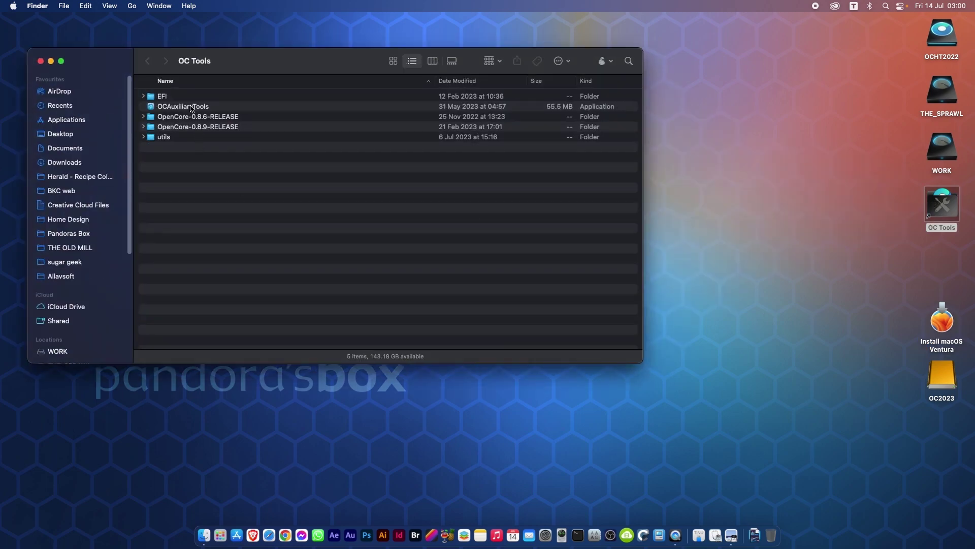
pyautogui.click(191, 108)
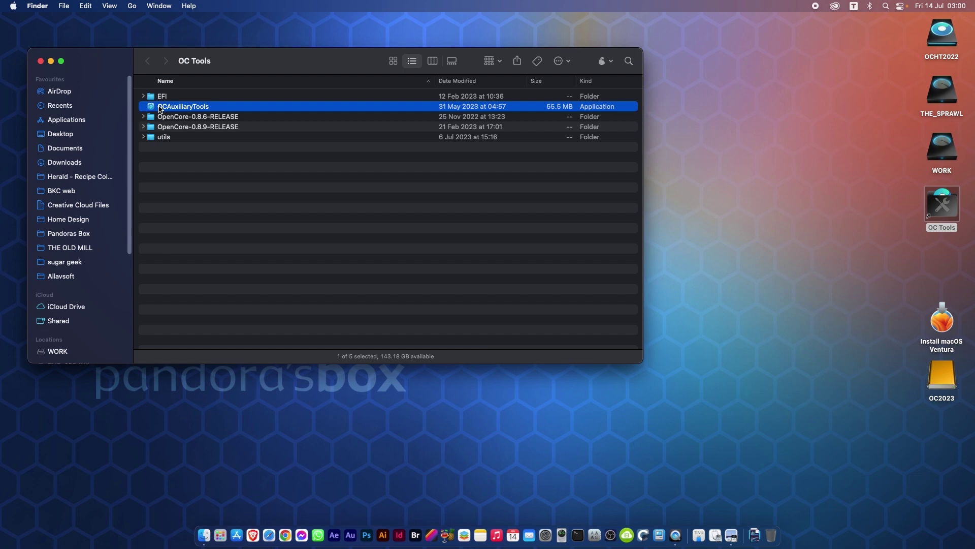
pyautogui.doubleClick(179, 108)
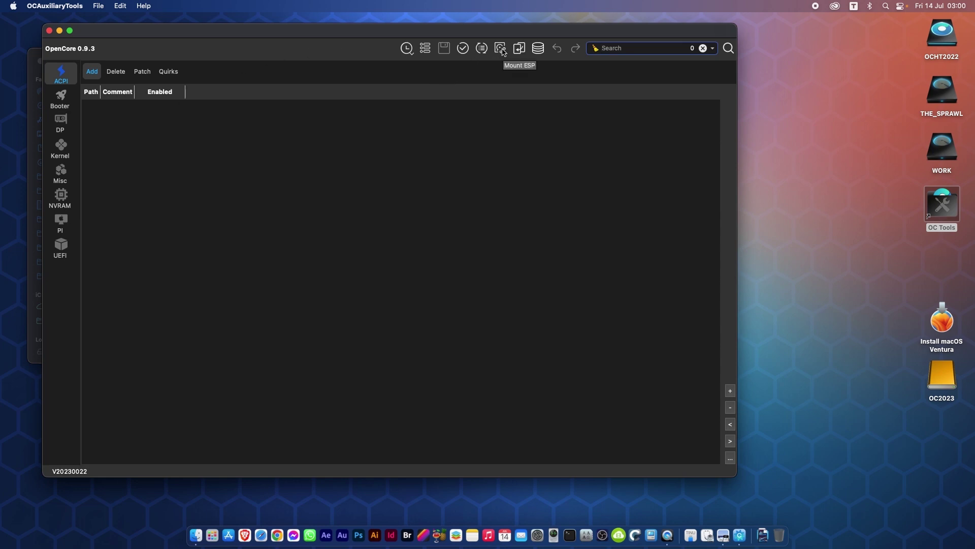
# Show the Mount ESP partition dialog listing EFI partitions on disk0, disk3, disk4 and disk6.
pyautogui.click(502, 49)
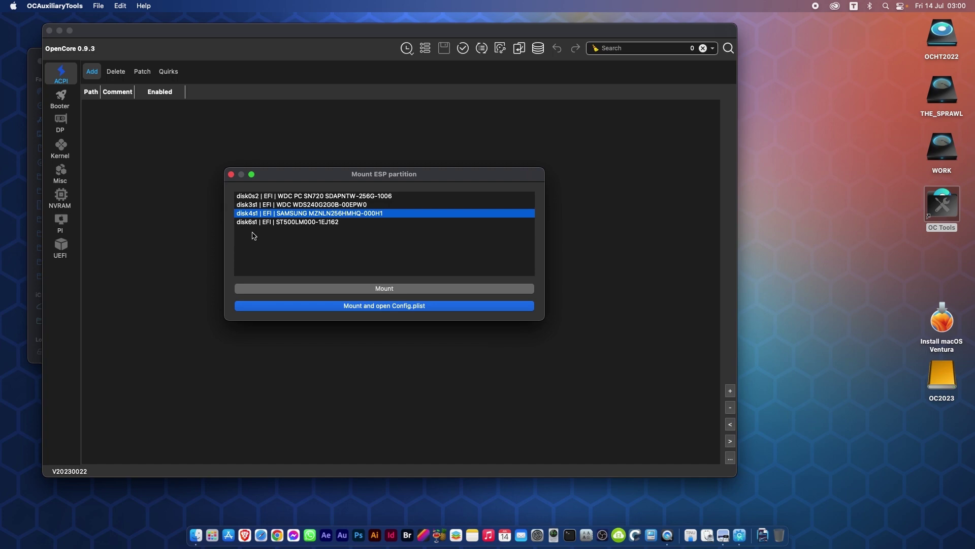
pyautogui.click(706, 536)
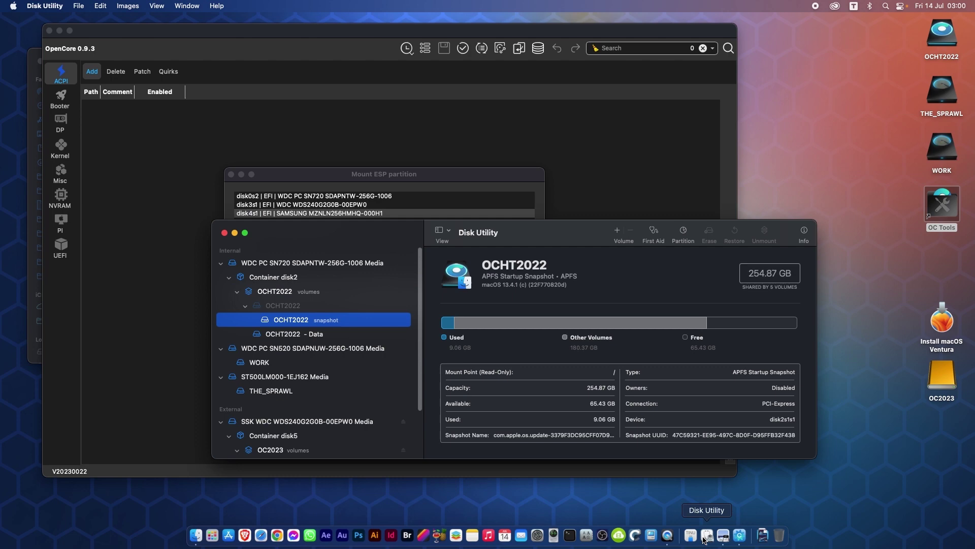
pyautogui.moveTo(368, 243); pyautogui.dragTo(421, 146)
pyautogui.scroll(-3, 348, 241)
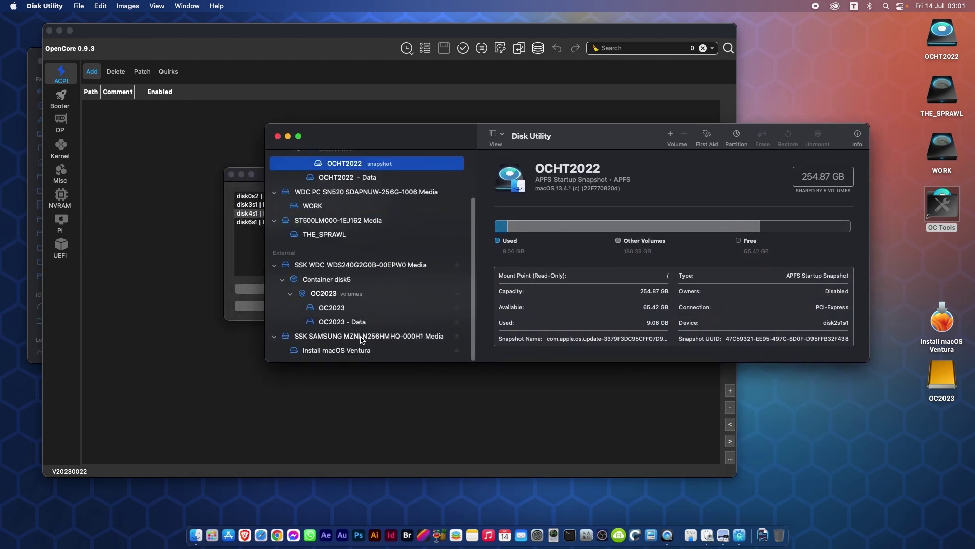
pyautogui.click(323, 355)
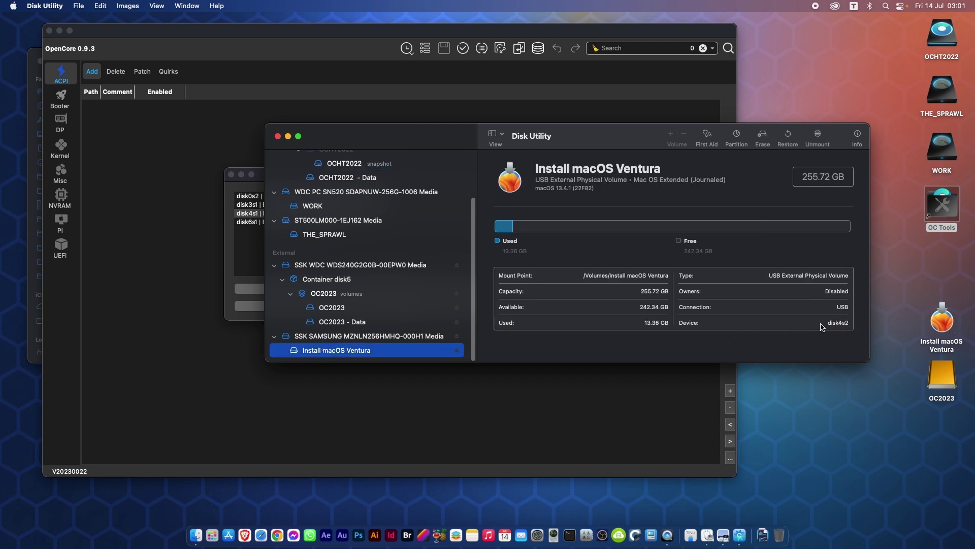
pyautogui.scroll(3, 363, 262)
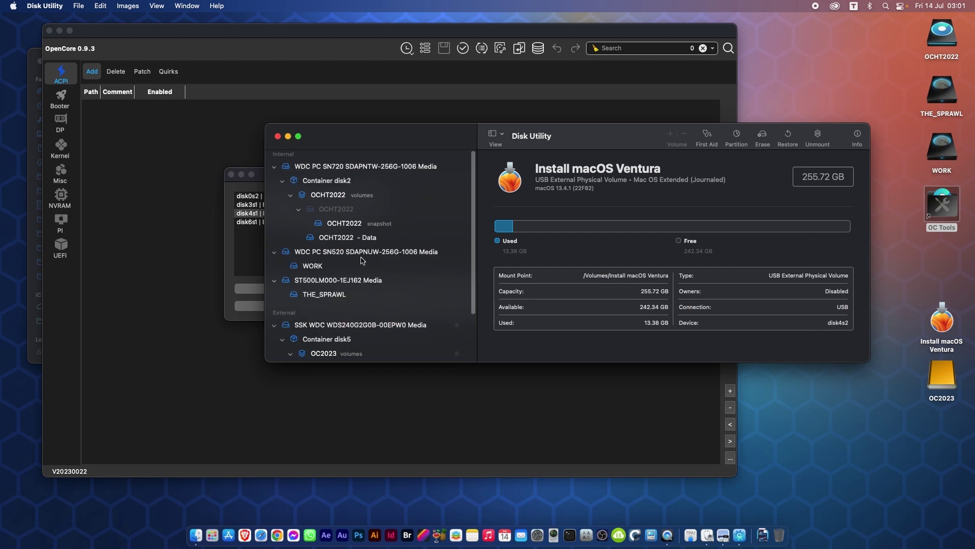
pyautogui.click(349, 194)
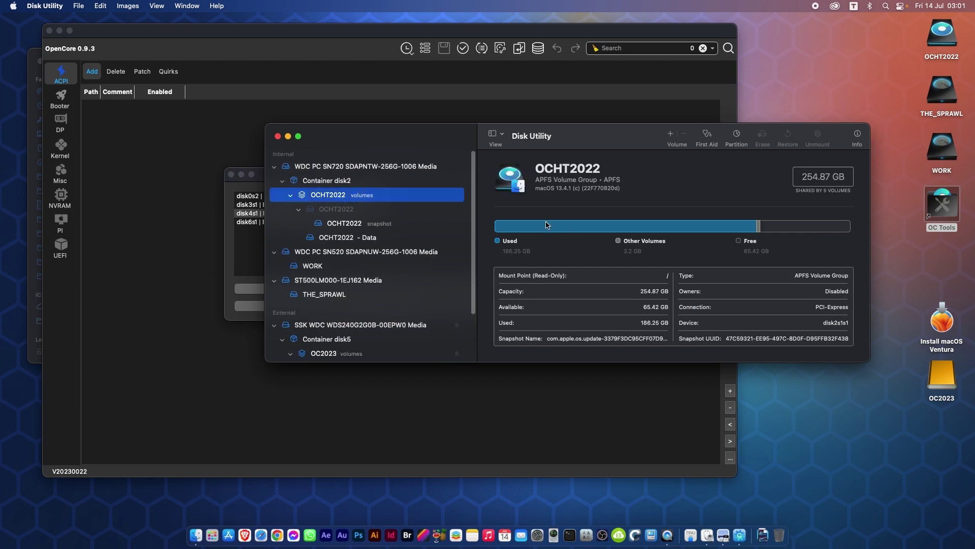
pyautogui.click(277, 136)
pyautogui.click(265, 197)
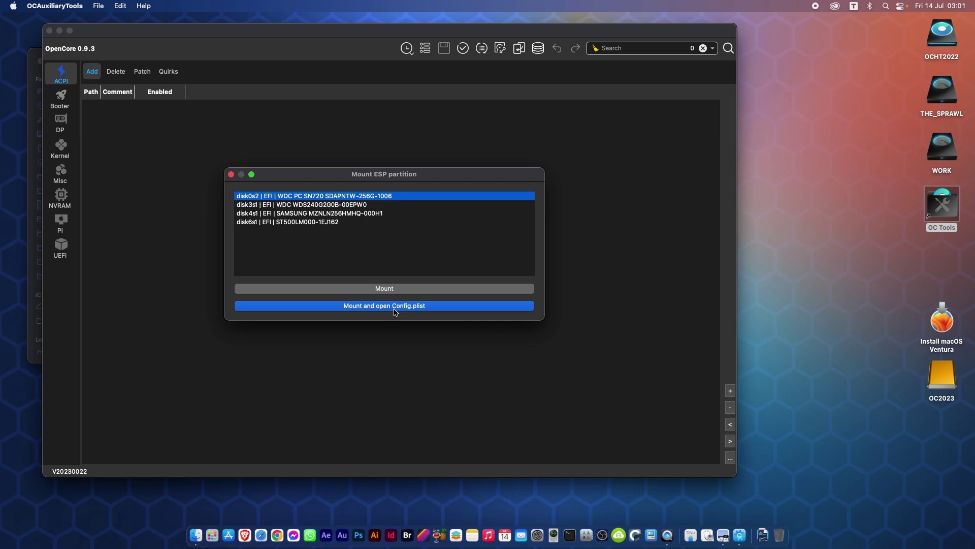
# Mount the internal disk0s2 EFI partition with the admin password, then close the EFI and OC Tools windows.
pyautogui.click(385, 289)
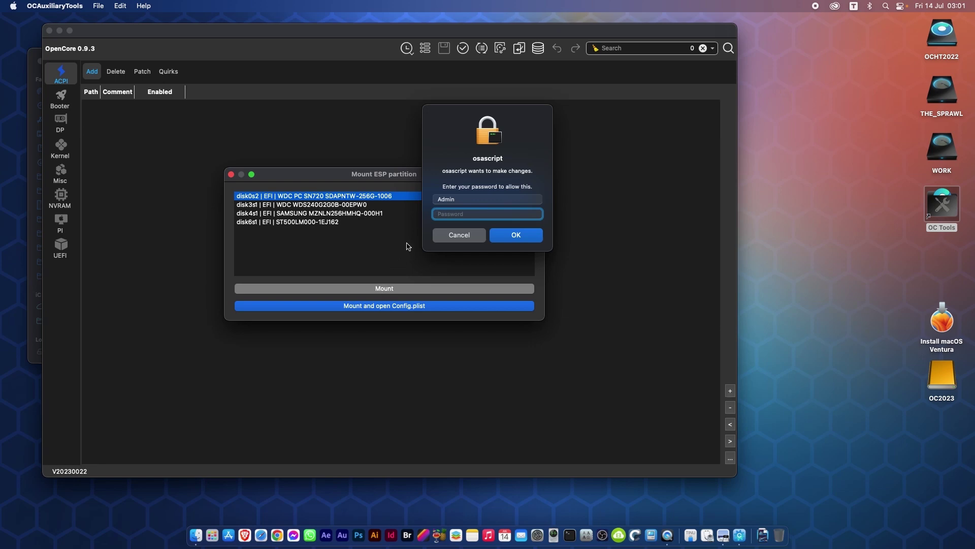
pyautogui.write('•••••••••')
pyautogui.press('Return')
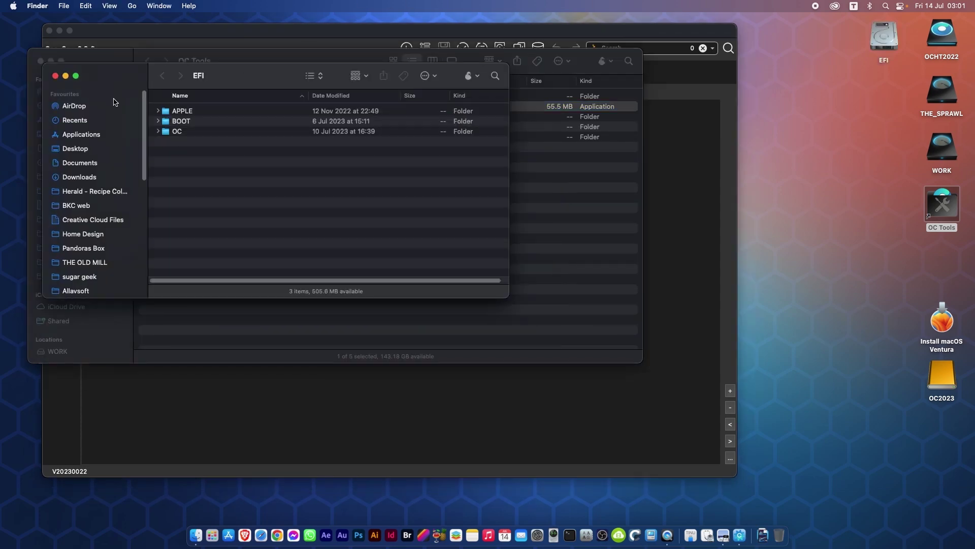
pyautogui.click(56, 75)
pyautogui.click(40, 61)
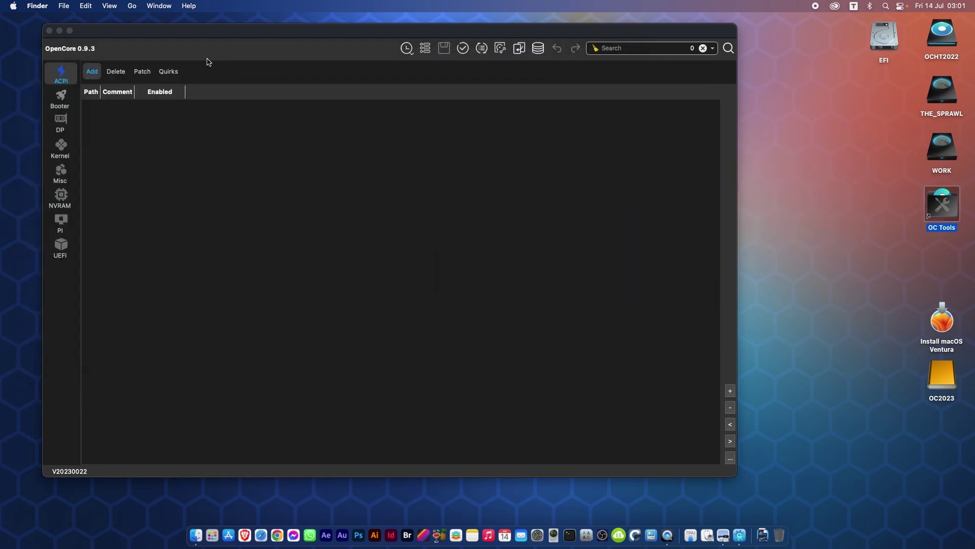
# Mount the Samsung drive's disk4s1 EFI partition with the admin password and close its window.
pyautogui.click(338, 32)
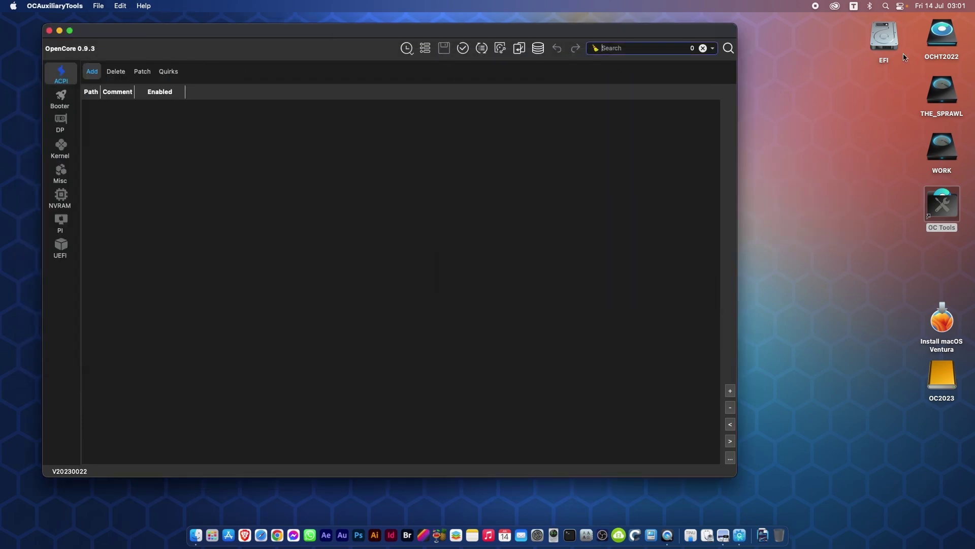
pyautogui.click(885, 39)
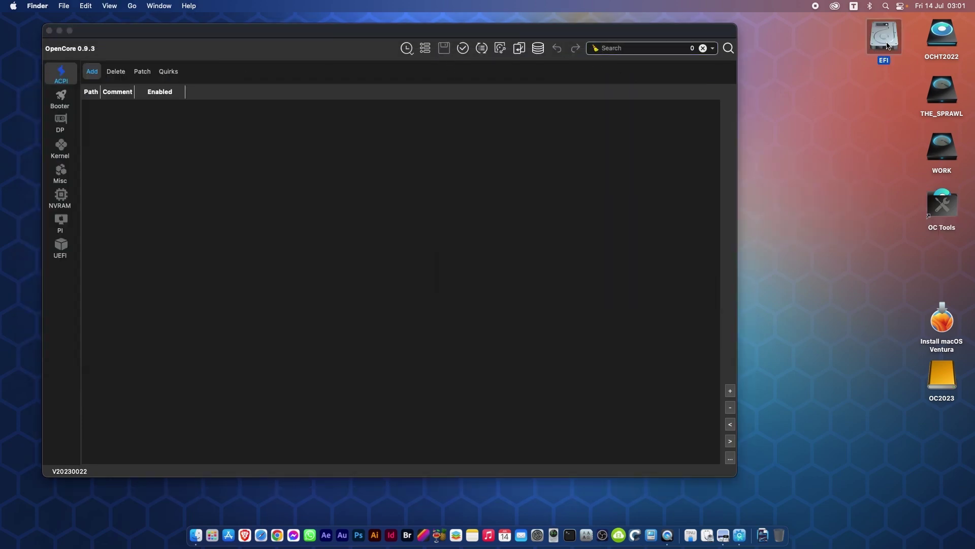
pyautogui.click(564, 176)
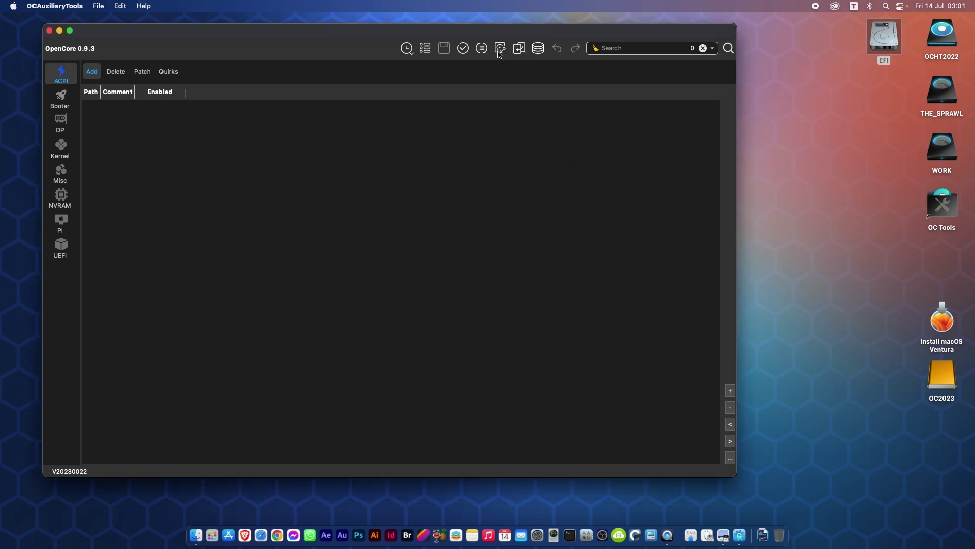
pyautogui.click(500, 52)
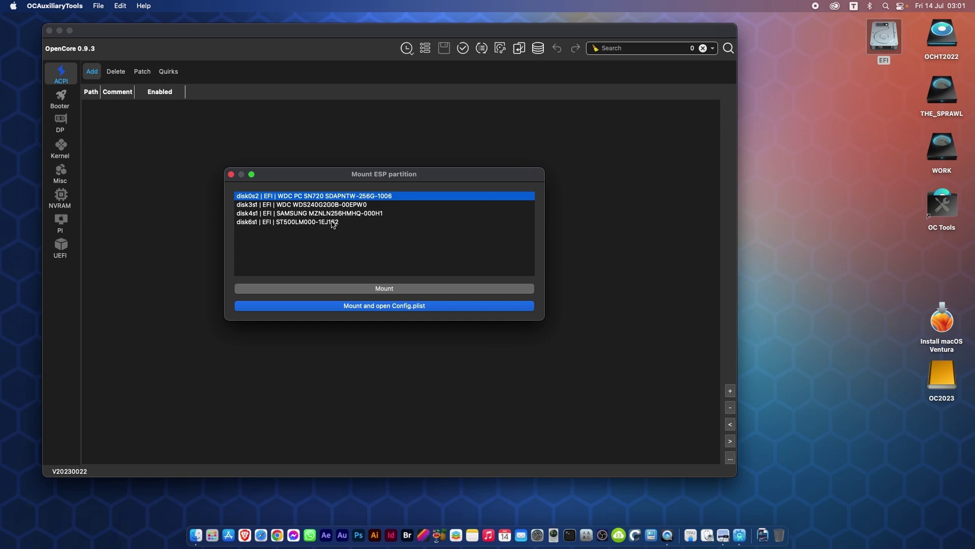
pyautogui.click(291, 214)
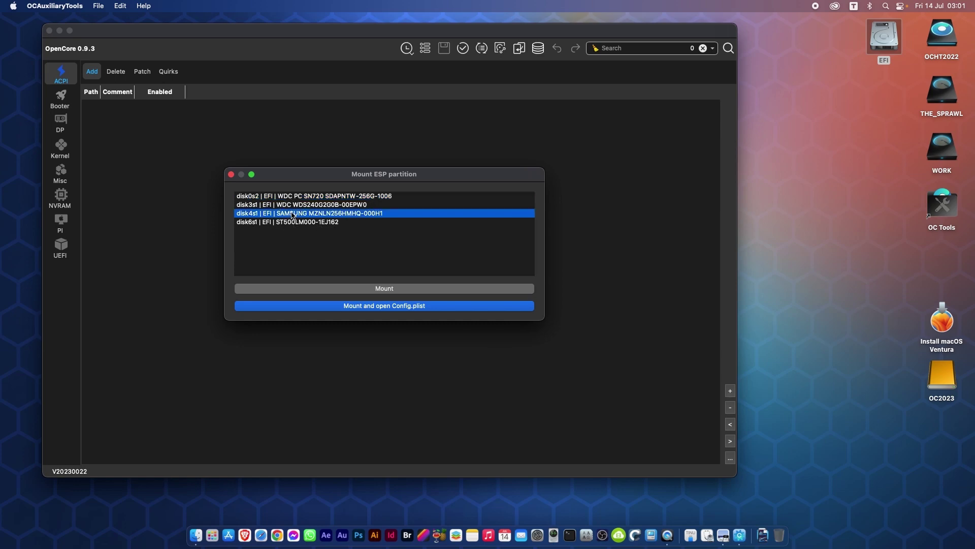
pyautogui.click(388, 289)
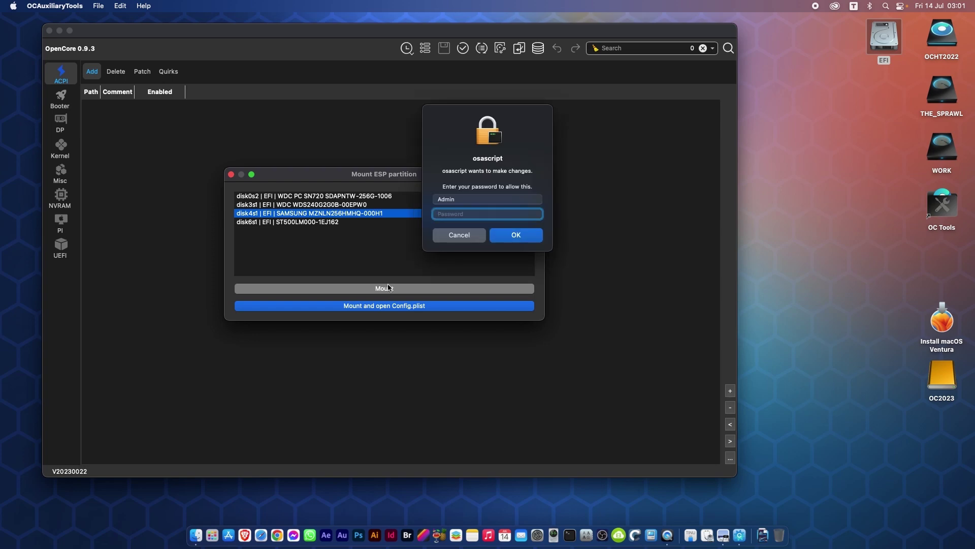
pyautogui.write('•••••••••••')
pyautogui.press('Return')
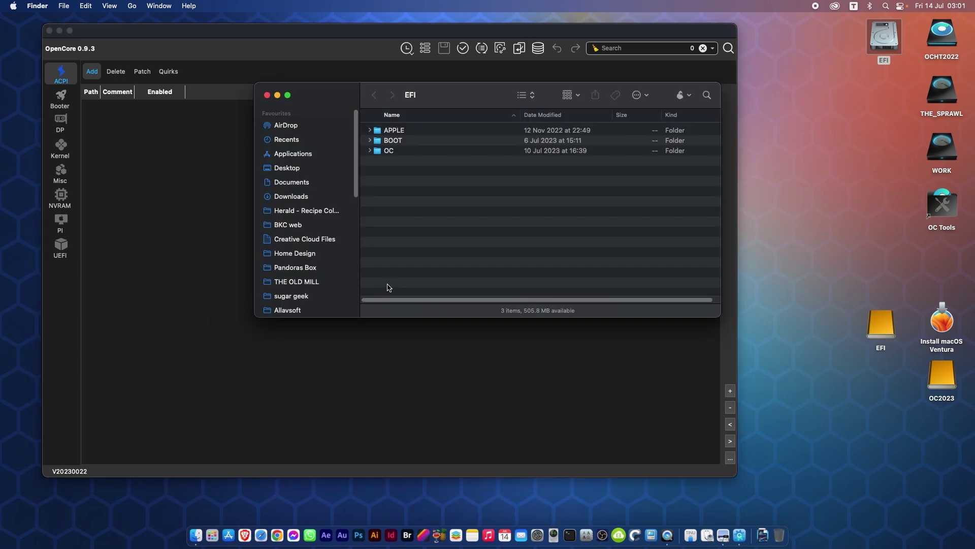
pyautogui.click(267, 95)
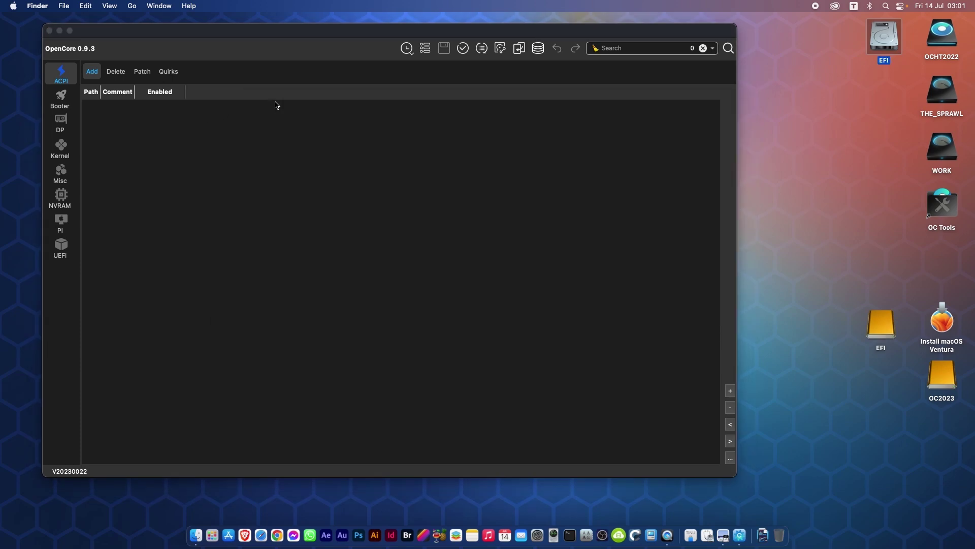
# Quit the configurator and open both EFI partitions in separate, rearranged Finder windows.
pyautogui.click(908, 272)
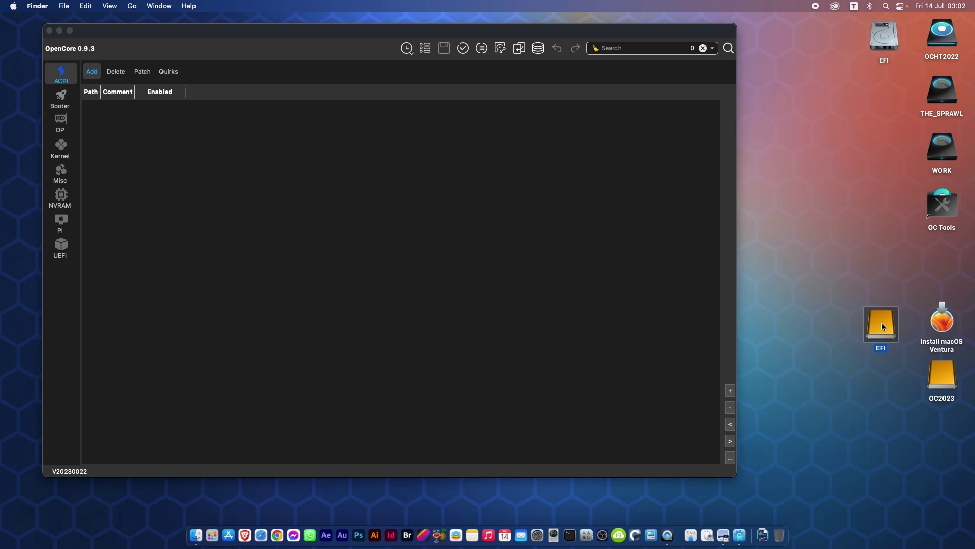
pyautogui.doubleClick(882, 325)
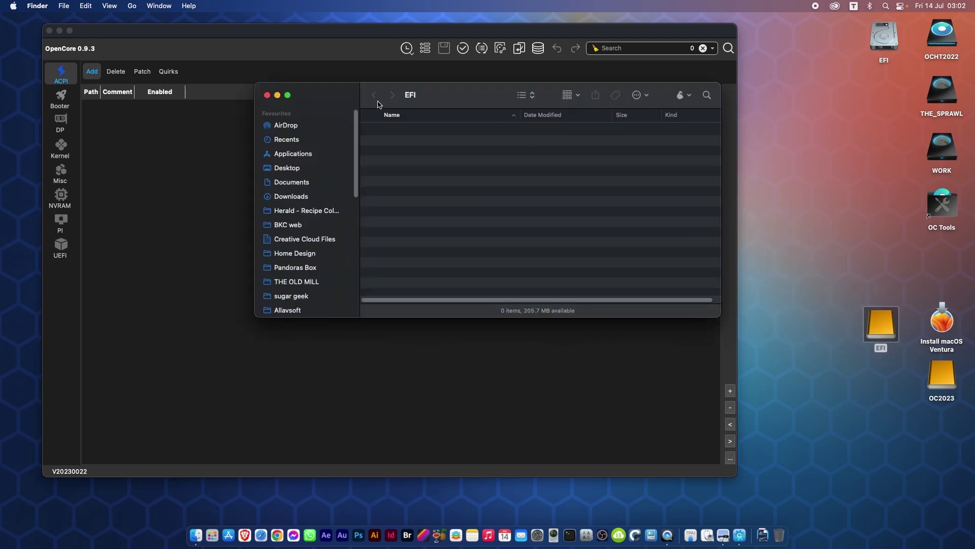
pyautogui.moveTo(471, 97); pyautogui.dragTo(618, 285)
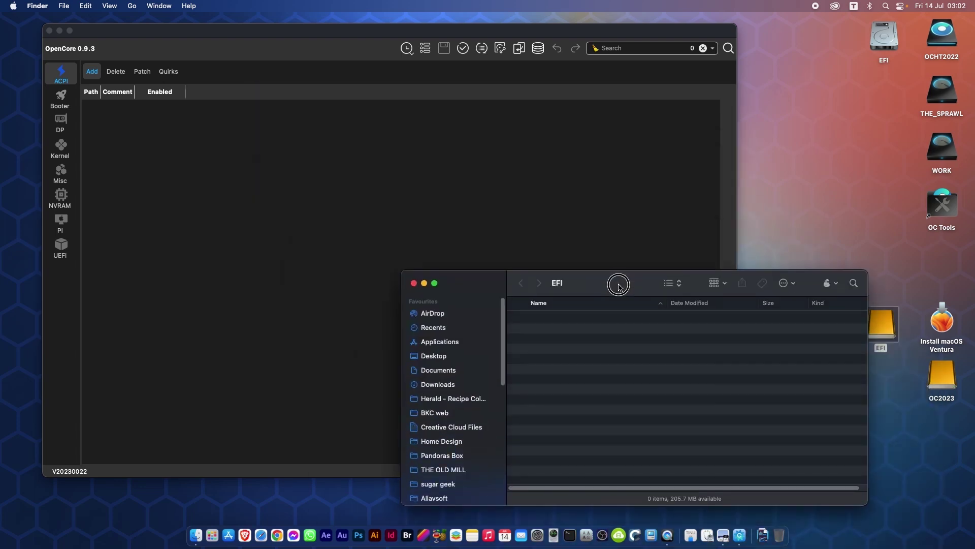
pyautogui.click(50, 30)
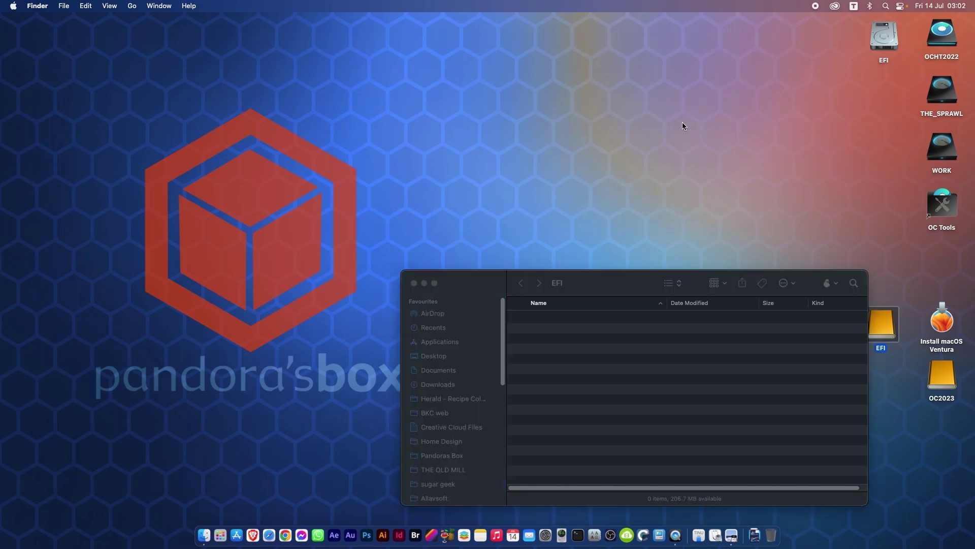
pyautogui.doubleClick(885, 45)
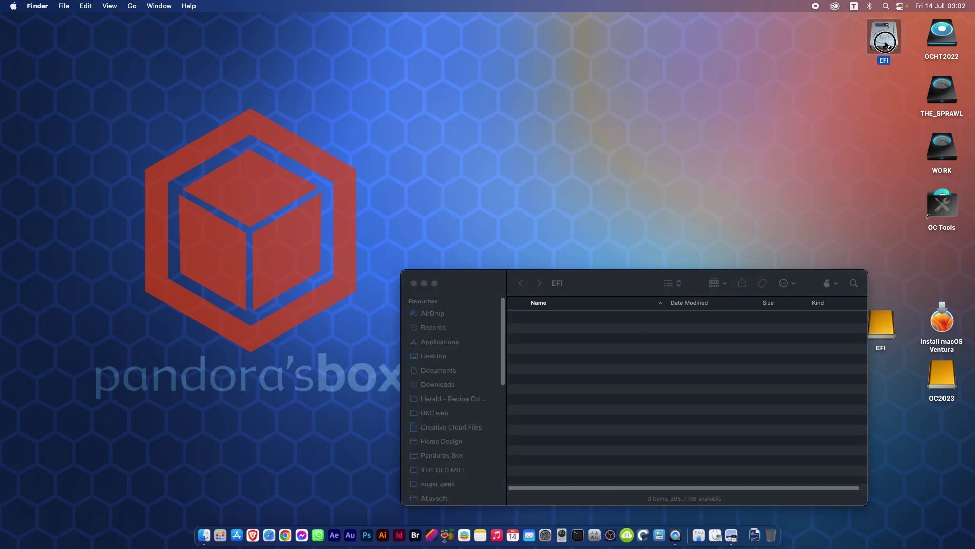
pyautogui.moveTo(611, 297); pyautogui.dragTo(259, 37)
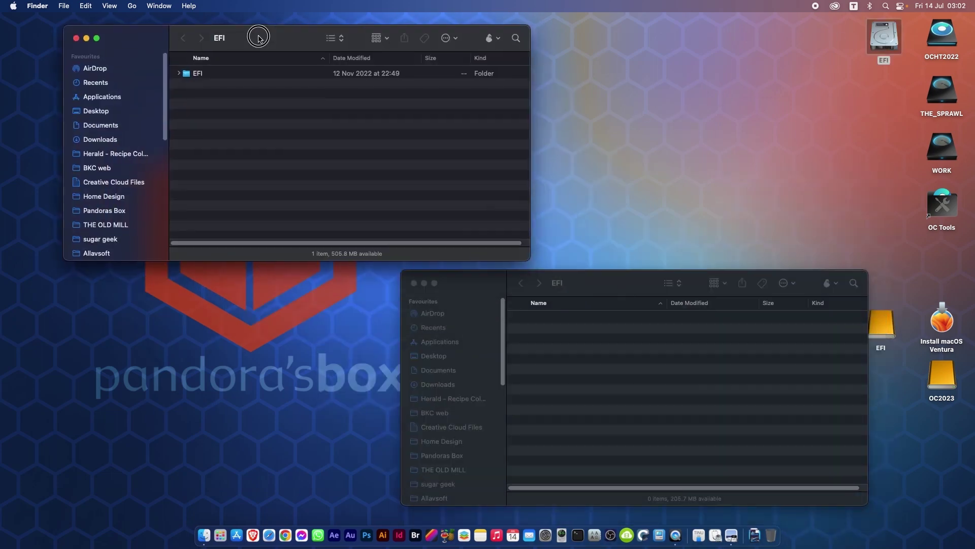
pyautogui.click(600, 283)
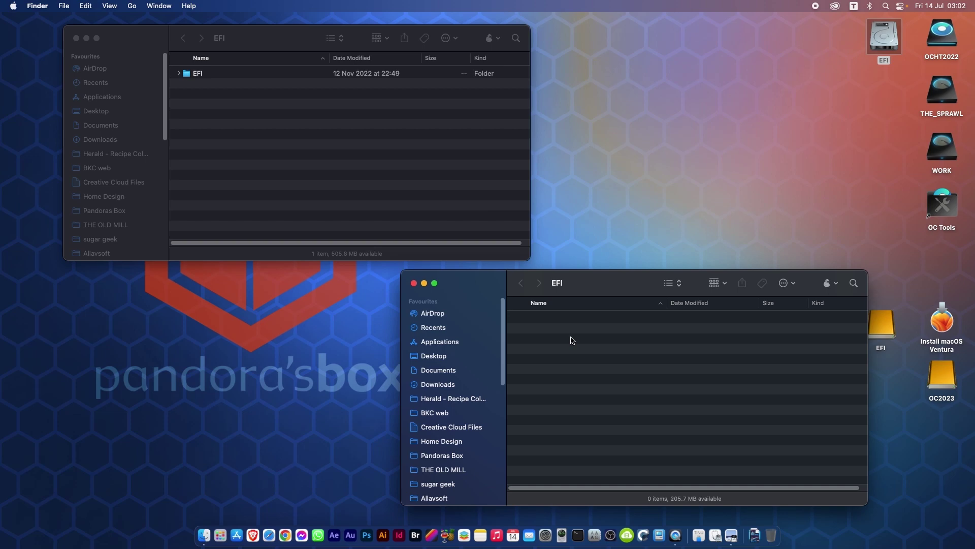
# Copy the EFI folder into the empty external EFI partition and close both windows.
pyautogui.click(240, 38)
pyautogui.moveTo(193, 74); pyautogui.dragTo(613, 372)
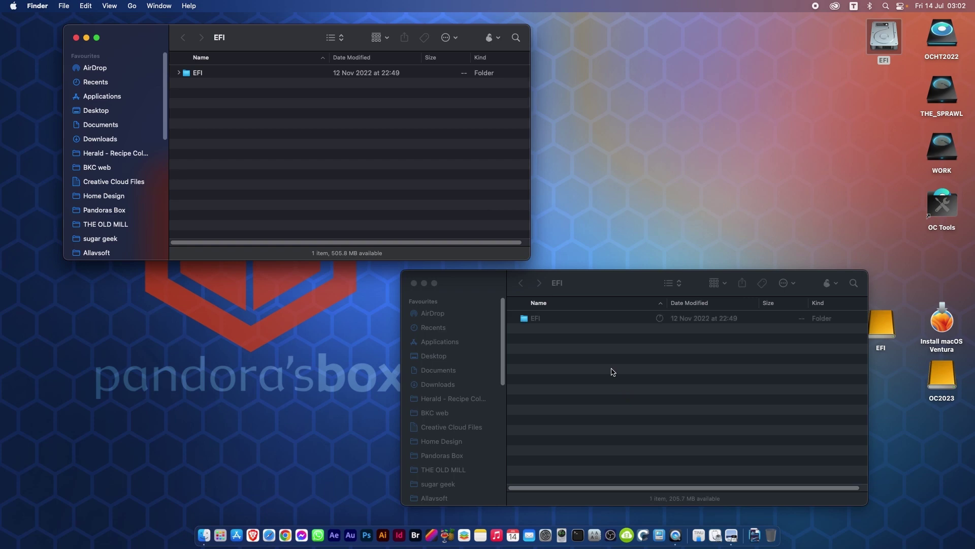
pyautogui.click(424, 283)
pyautogui.click(77, 38)
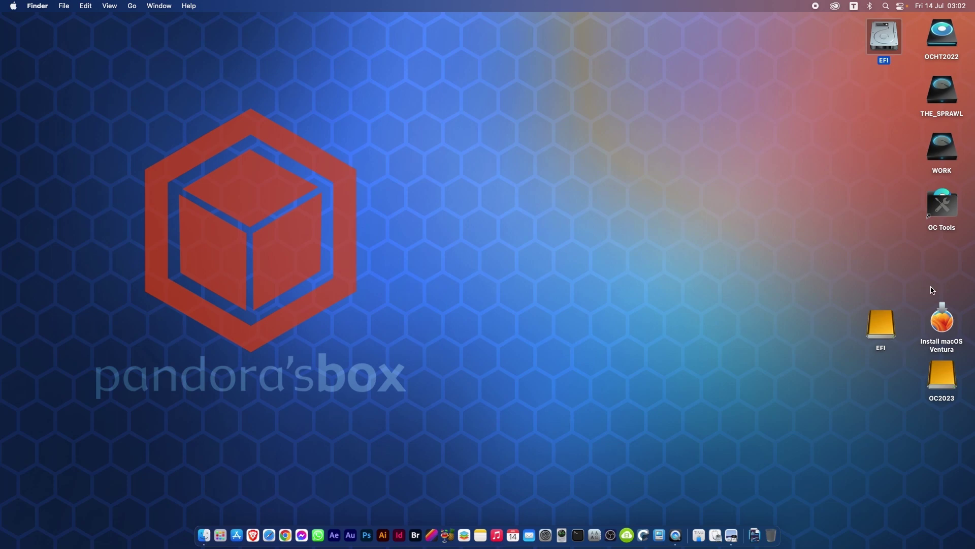
# Create a new folder named 'tools' on the Install macOS Ventura drive.
pyautogui.doubleClick(944, 324)
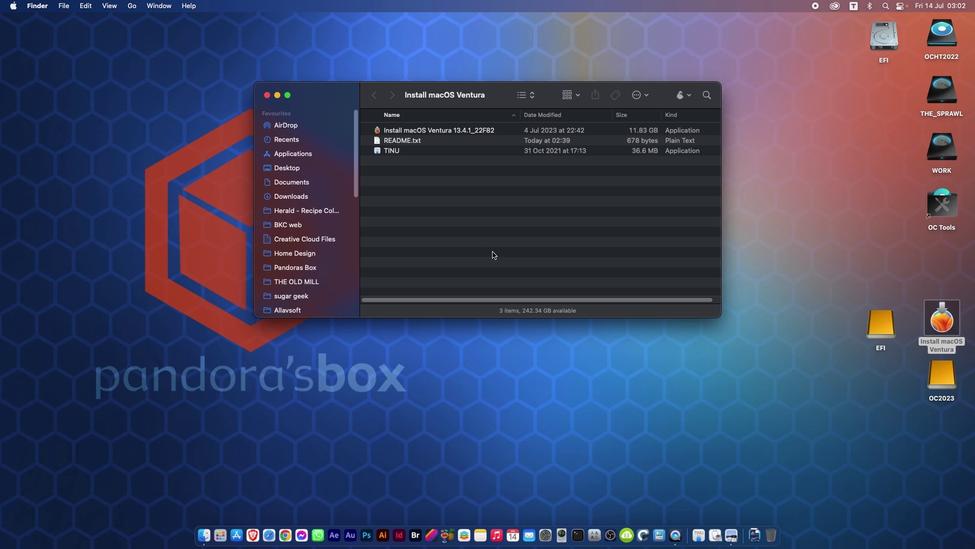
pyautogui.rightClick(492, 255)
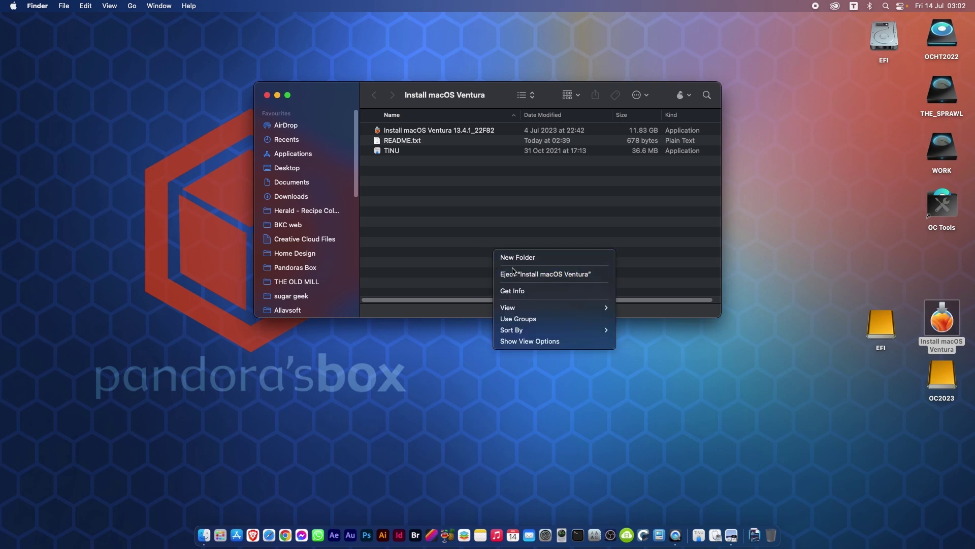
pyautogui.click(511, 264)
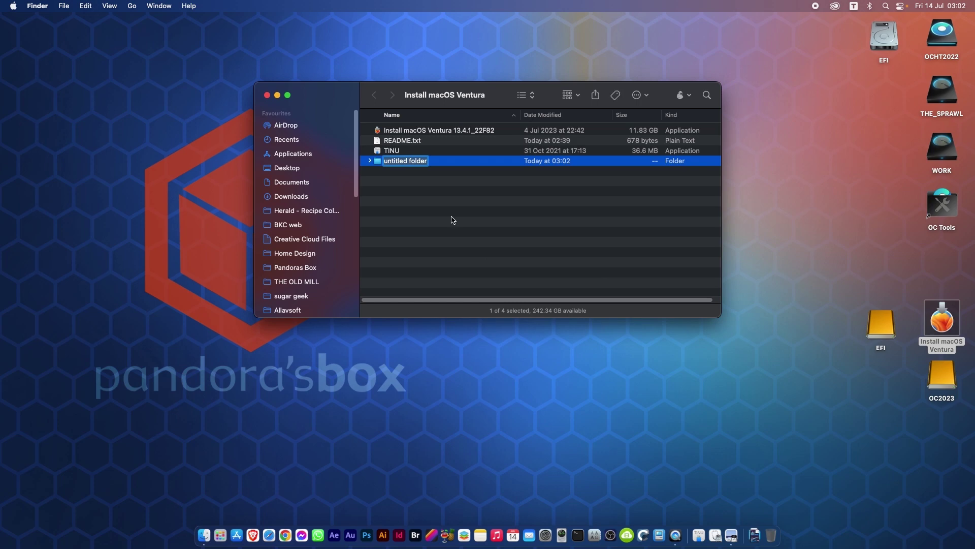
pyautogui.write('tools')
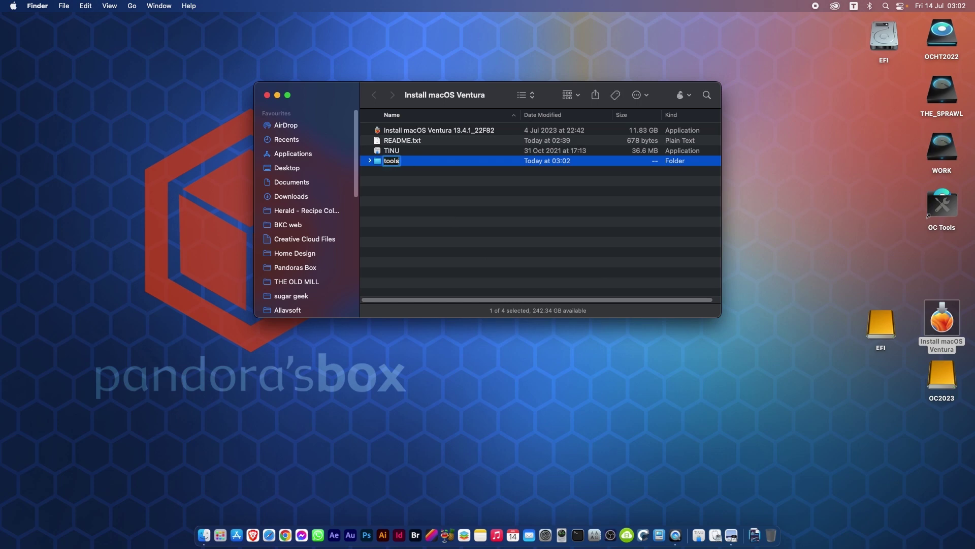
pyautogui.press('Return')
# Copy OCAuxiliaryTools from OC Tools and move TINU into the tools folder, then close the window.
pyautogui.doubleClick(943, 200)
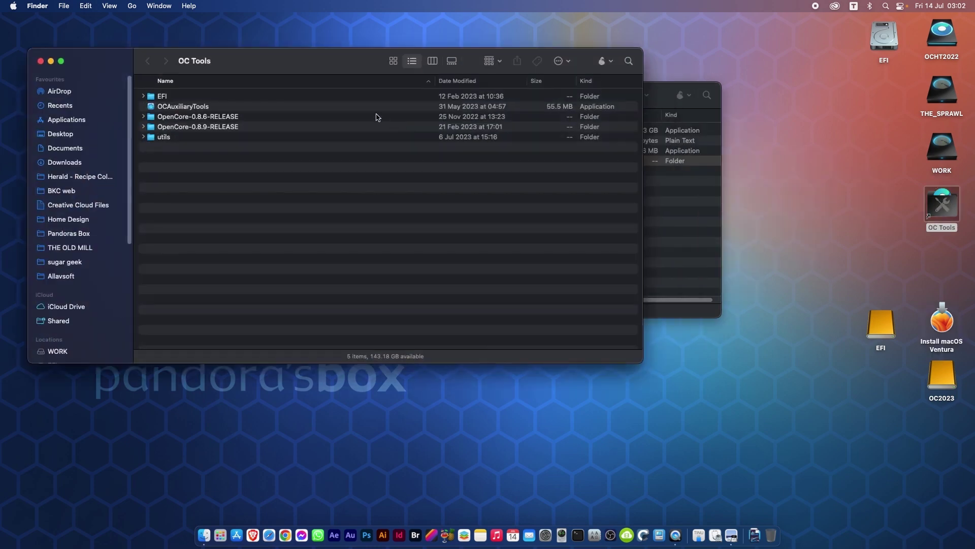
pyautogui.moveTo(246, 63); pyautogui.dragTo(435, 198)
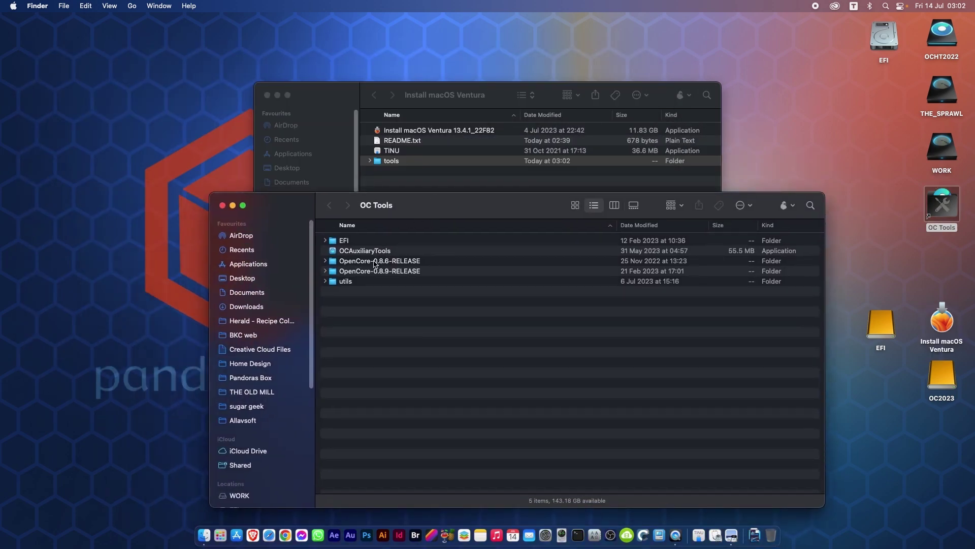
pyautogui.moveTo(371, 251); pyautogui.dragTo(396, 162)
pyautogui.click(222, 204)
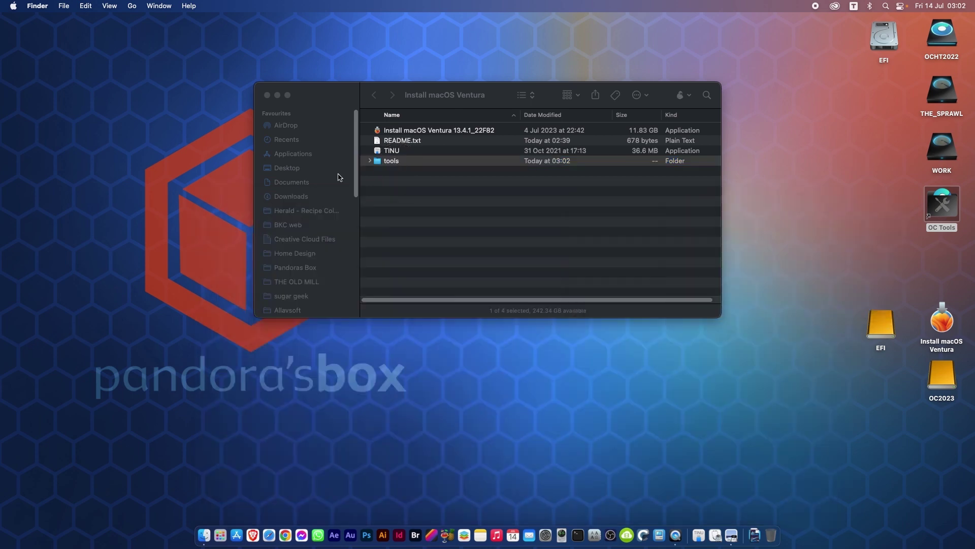
pyautogui.moveTo(394, 154); pyautogui.dragTo(394, 162)
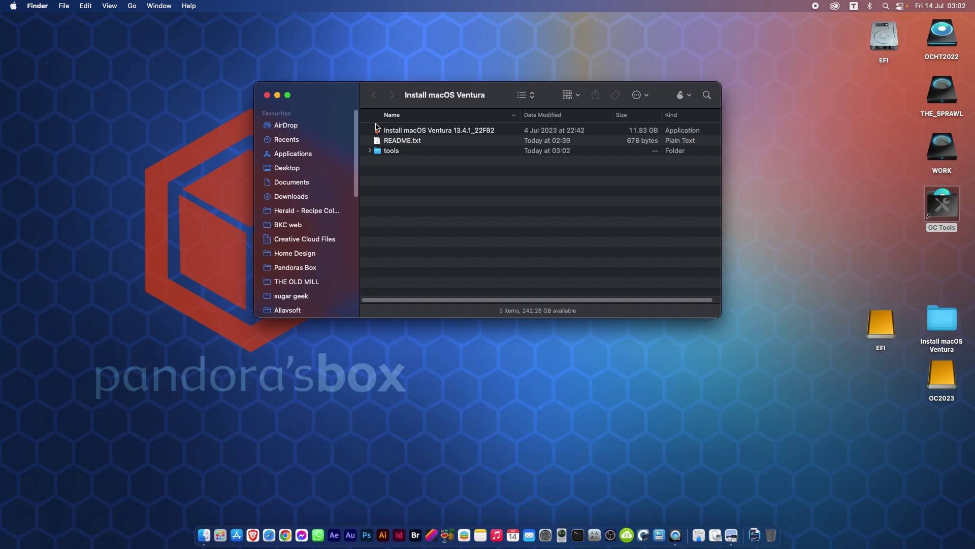
pyautogui.click(266, 95)
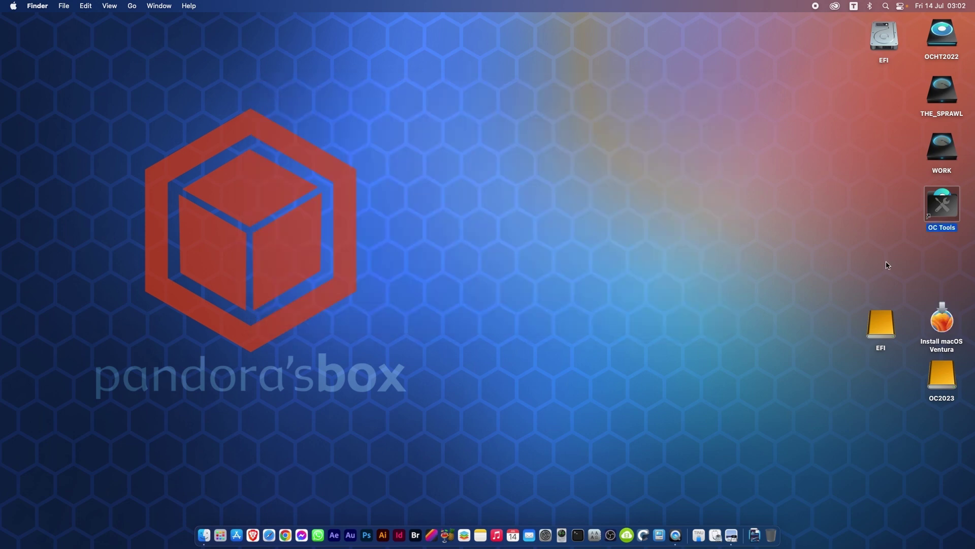
# Restart the Mac from the Apple menu to reach the OpenCore boot picker.
pyautogui.click(888, 265)
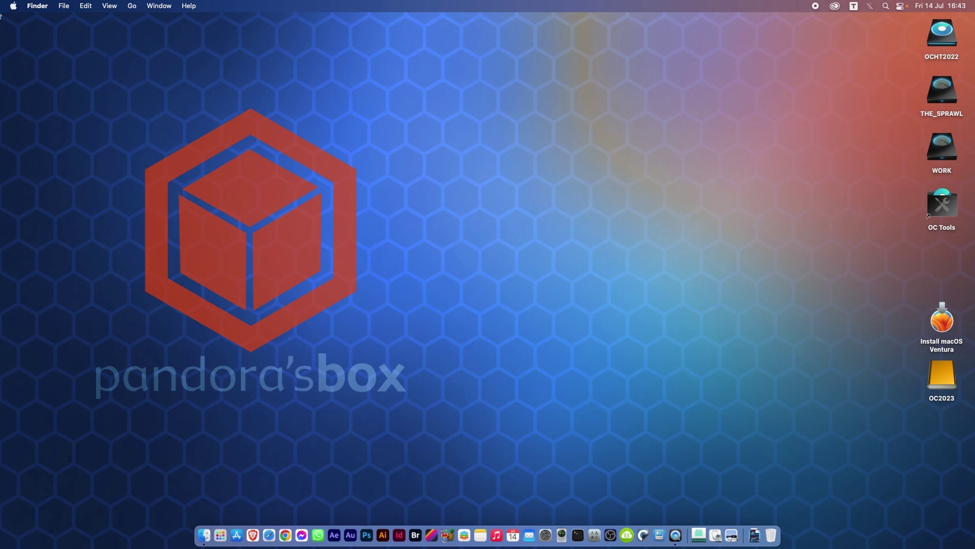
pyautogui.click(14, 5)
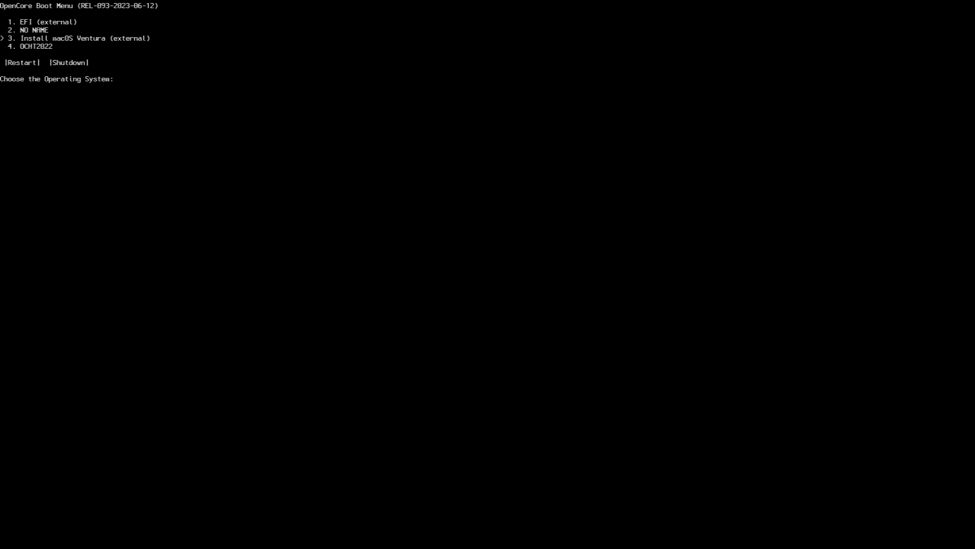
# Boot the Install macOS Ventura (external) entry from the OpenCore boot menu into Recovery.
pyautogui.press('Return')
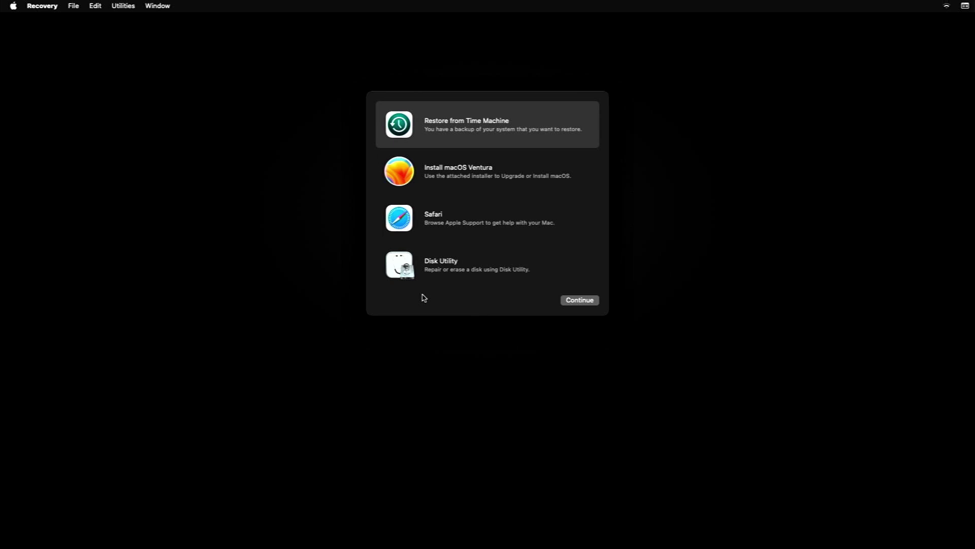
# Launch Disk Utility from Recovery and erase the OC2023 volume as APFS, keeping its name.
pyautogui.click(407, 268)
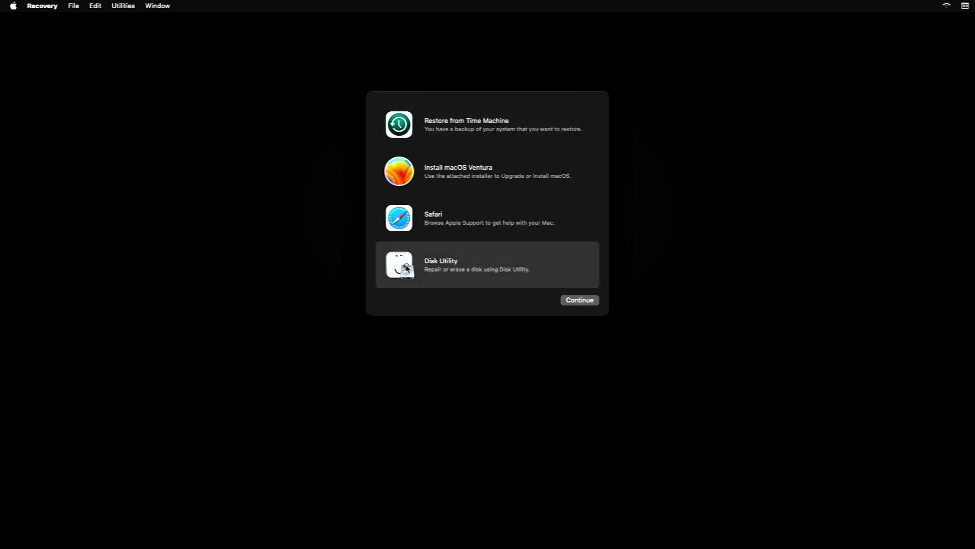
pyautogui.click(580, 300)
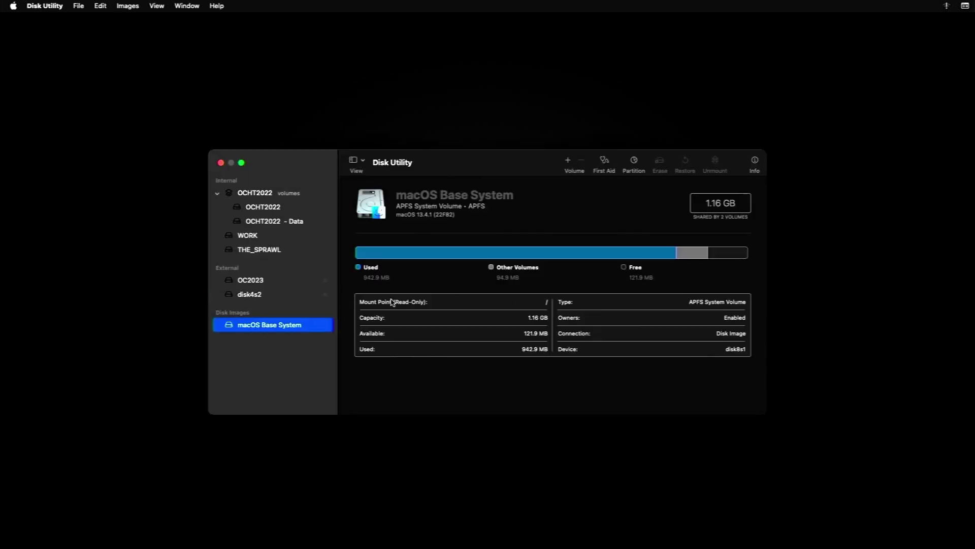
pyautogui.click(264, 280)
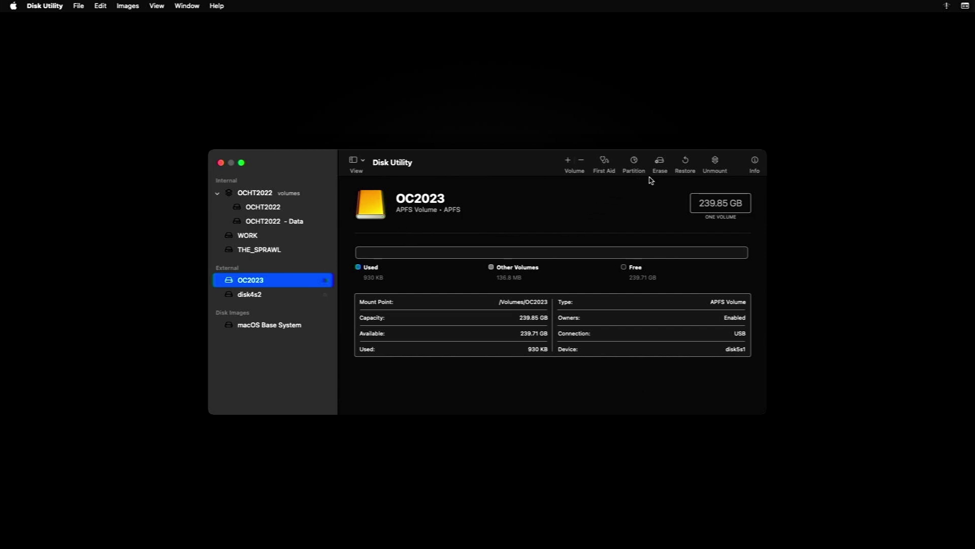
pyautogui.click(659, 162)
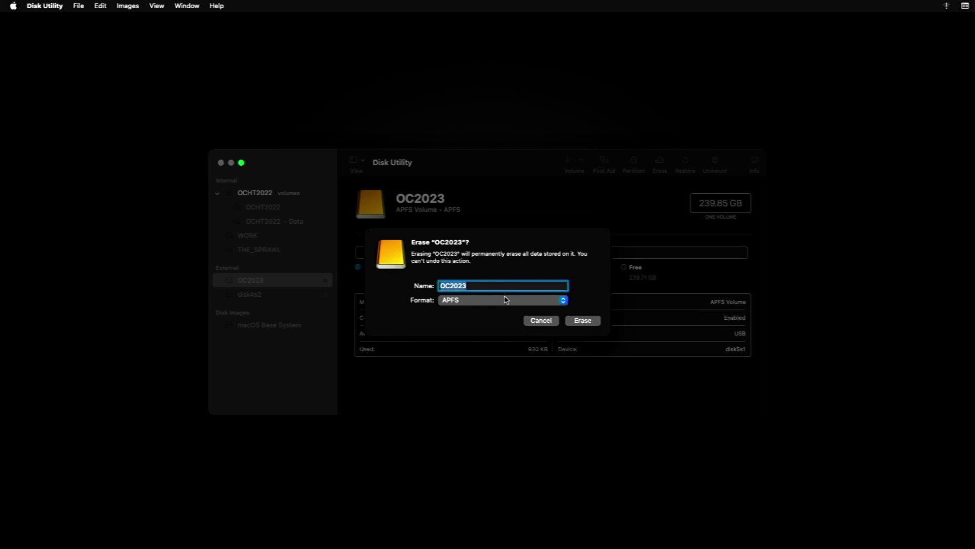
pyautogui.click(506, 300)
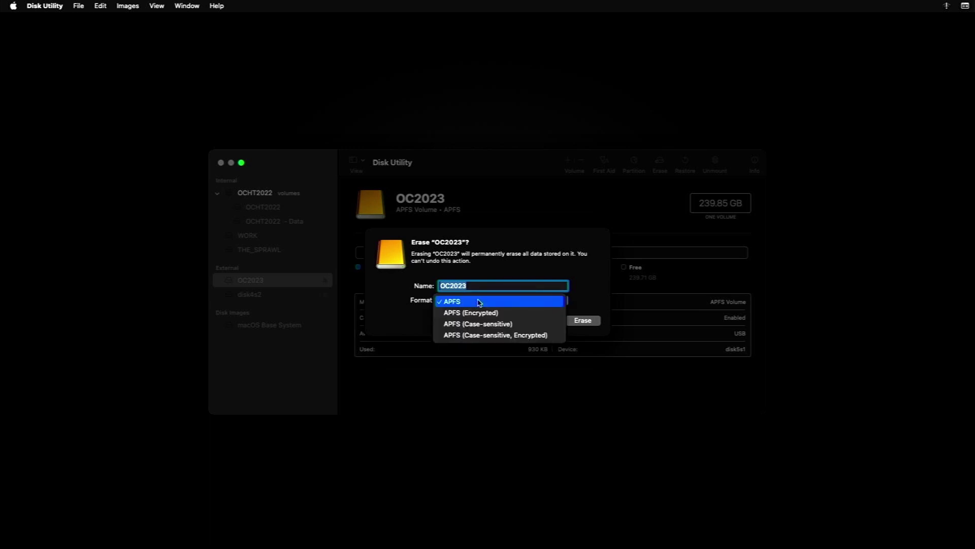
pyautogui.click(581, 283)
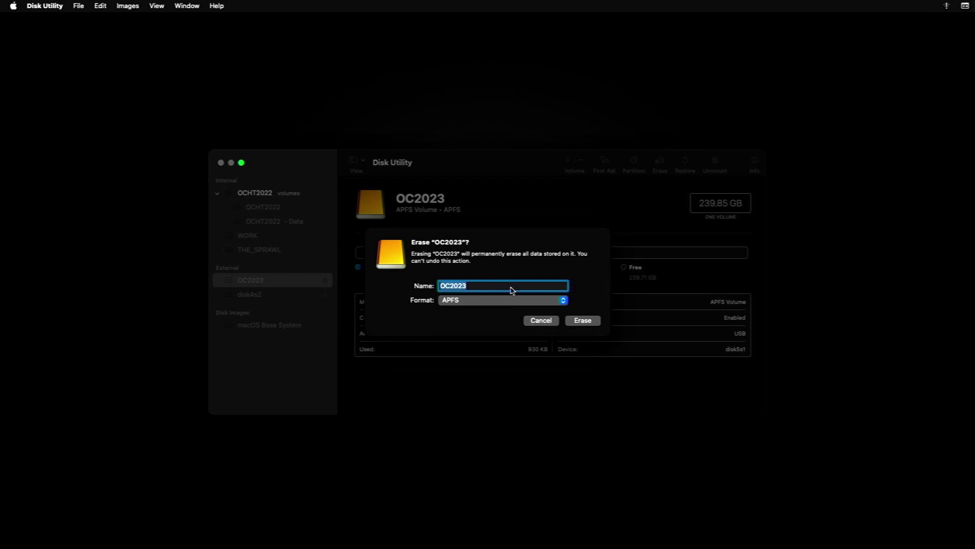
pyautogui.click(581, 321)
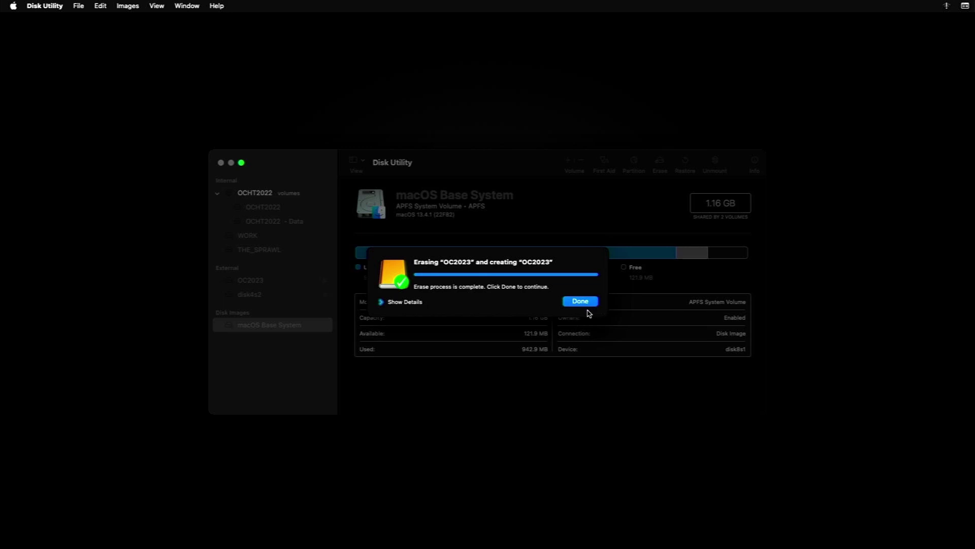
pyautogui.click(583, 302)
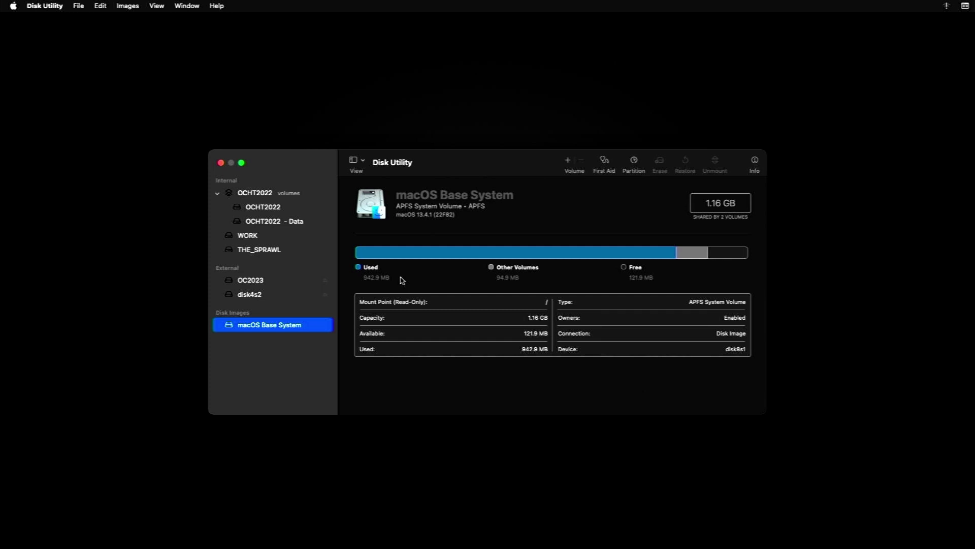
# Quit Disk Utility and start the Install macOS Ventura installer from Recovery.
pyautogui.click(221, 163)
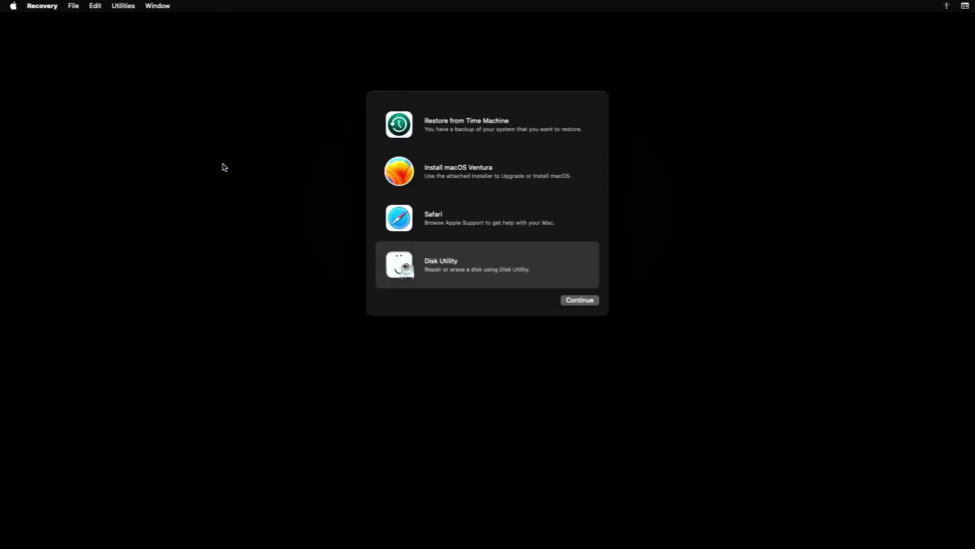
pyautogui.click(499, 183)
pyautogui.click(582, 303)
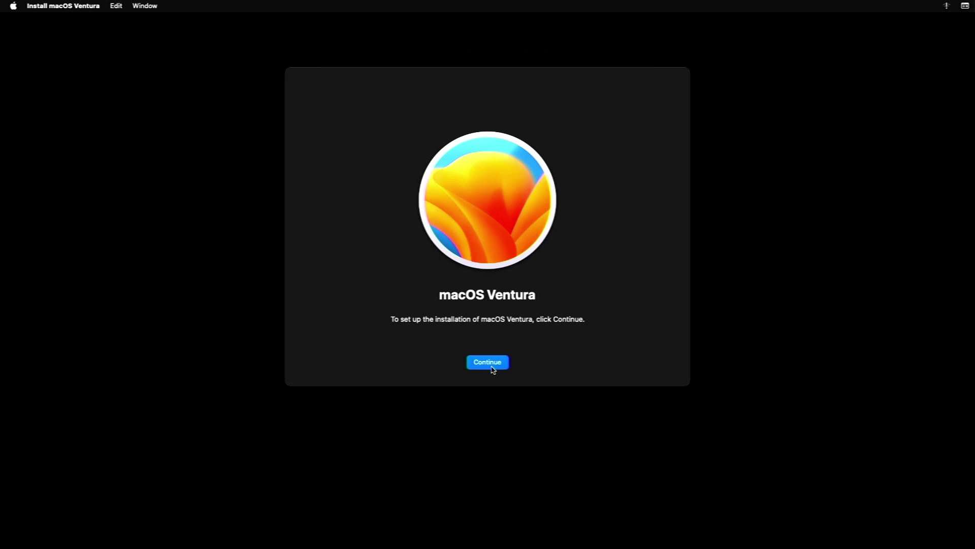
pyautogui.click(491, 366)
# Agree to the licence terms and begin installing Ventura onto the OC2023 disk.
pyautogui.click(506, 364)
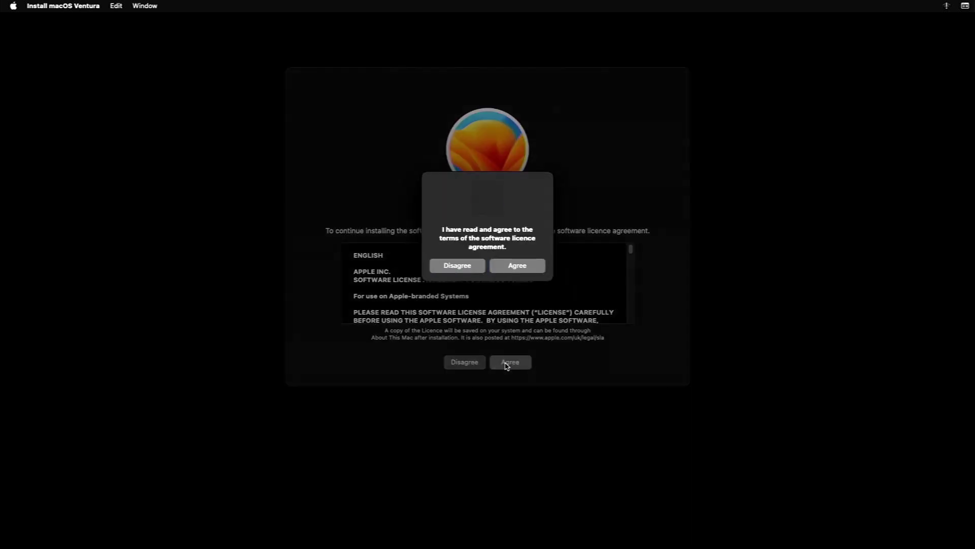
pyautogui.click(537, 270)
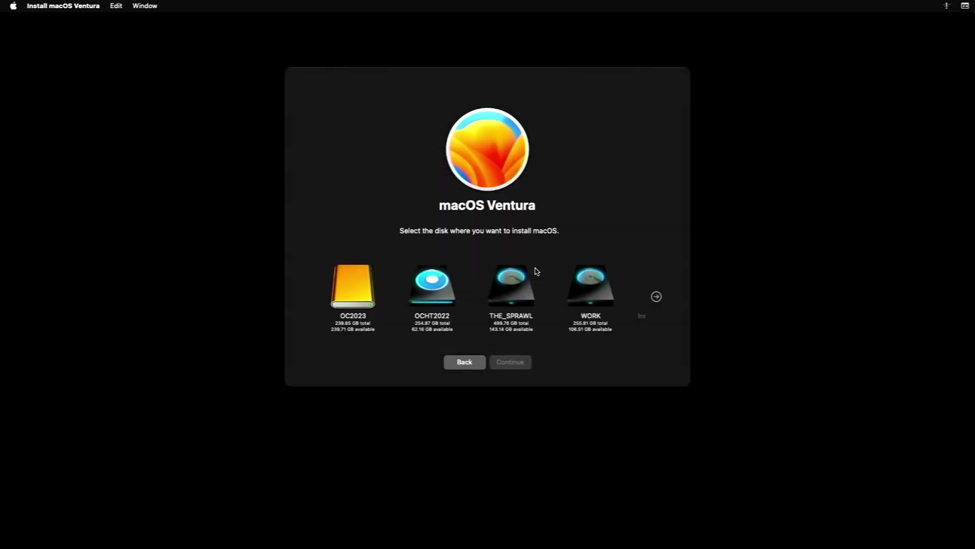
pyautogui.click(364, 299)
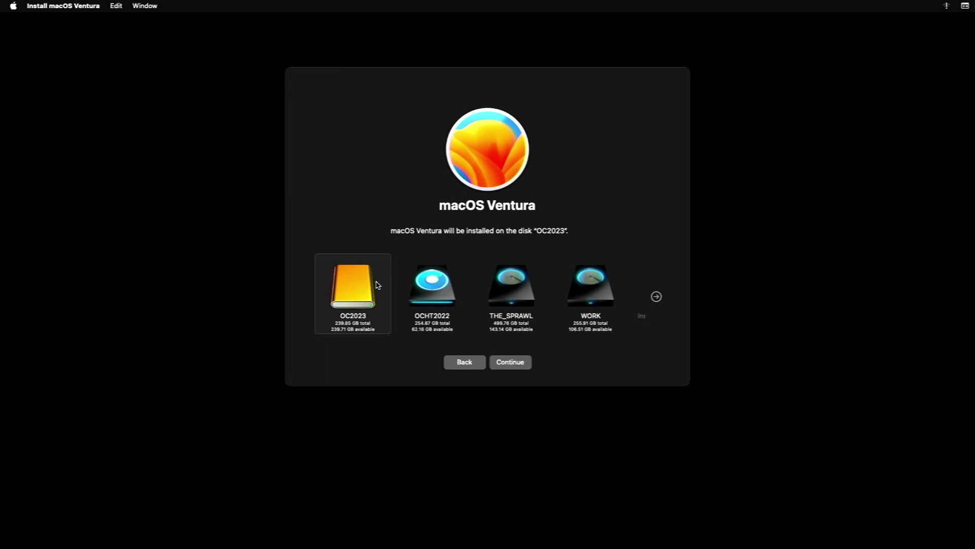
pyautogui.click(435, 290)
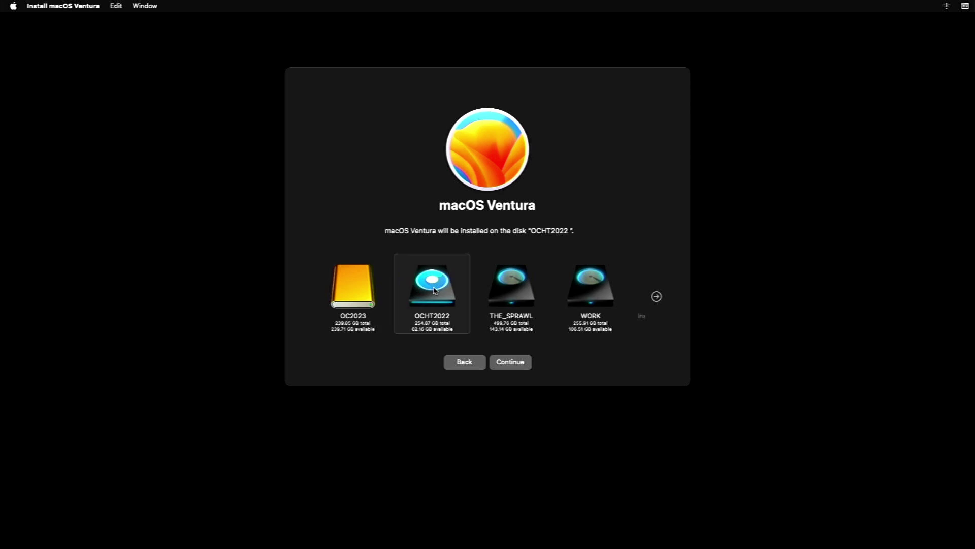
pyautogui.click(365, 293)
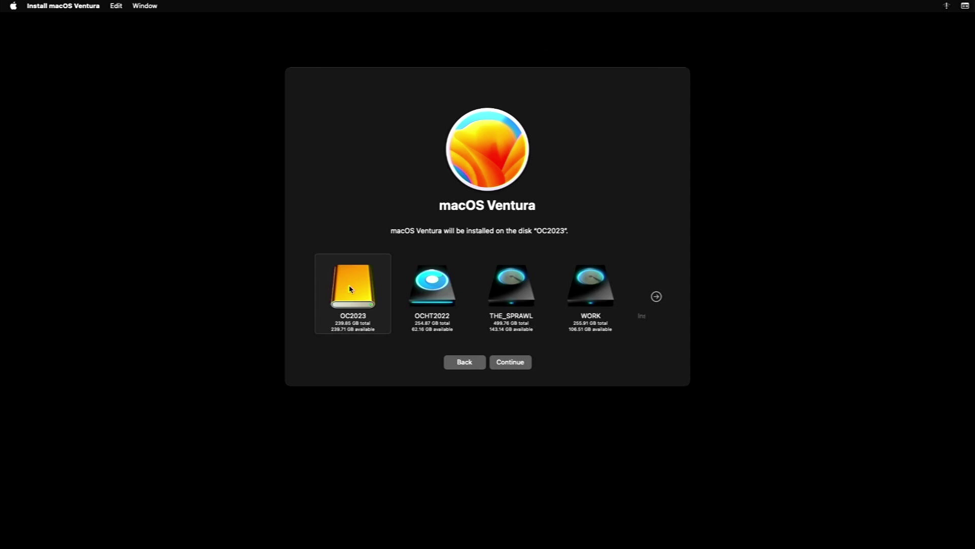
pyautogui.click(518, 362)
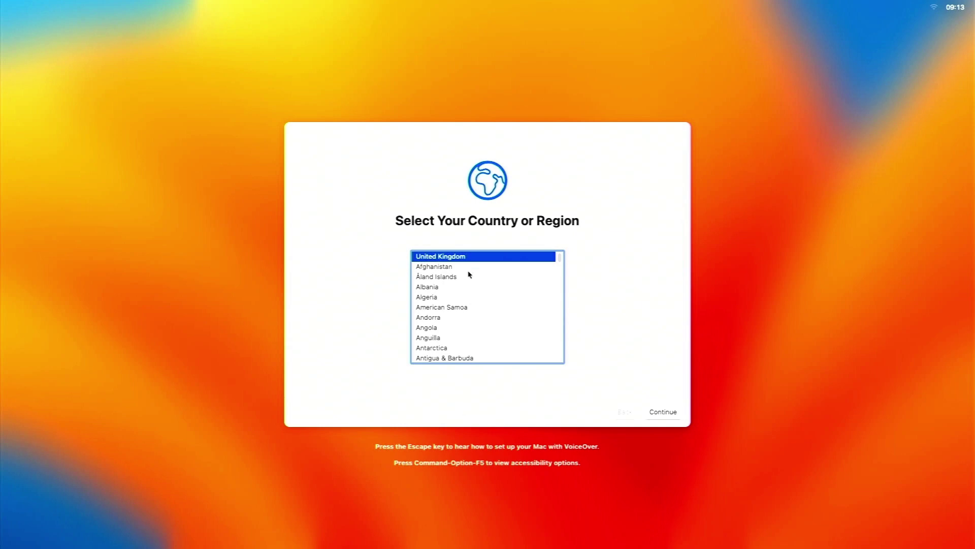
# Accept United Kingdom and default languages, skip Accessibility, and choose transfer from a Mac, backup or startup disk.
pyautogui.click(664, 413)
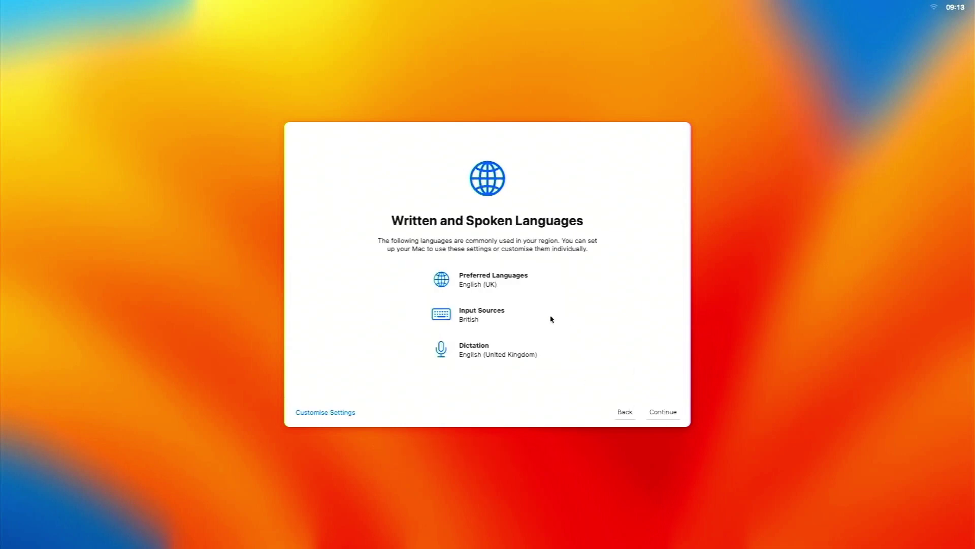
pyautogui.click(656, 412)
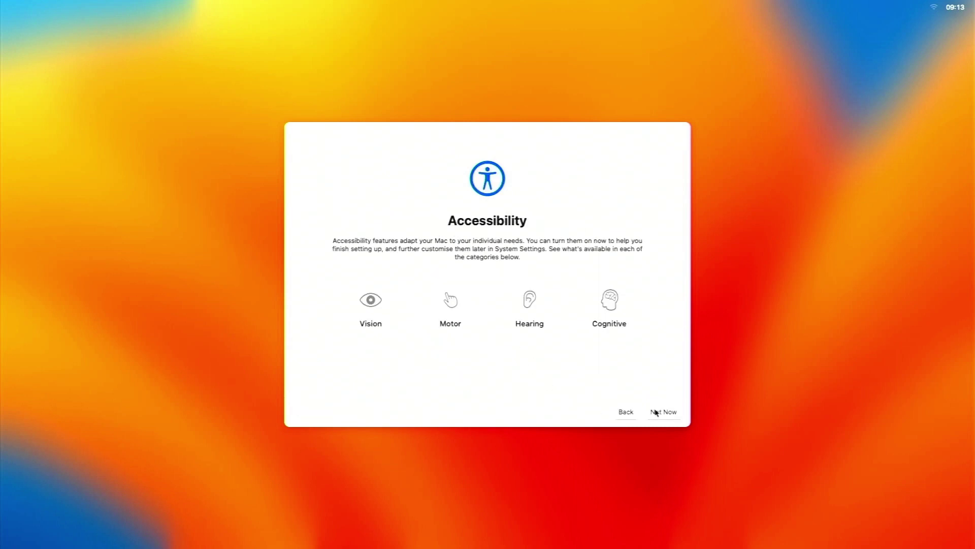
pyautogui.click(656, 413)
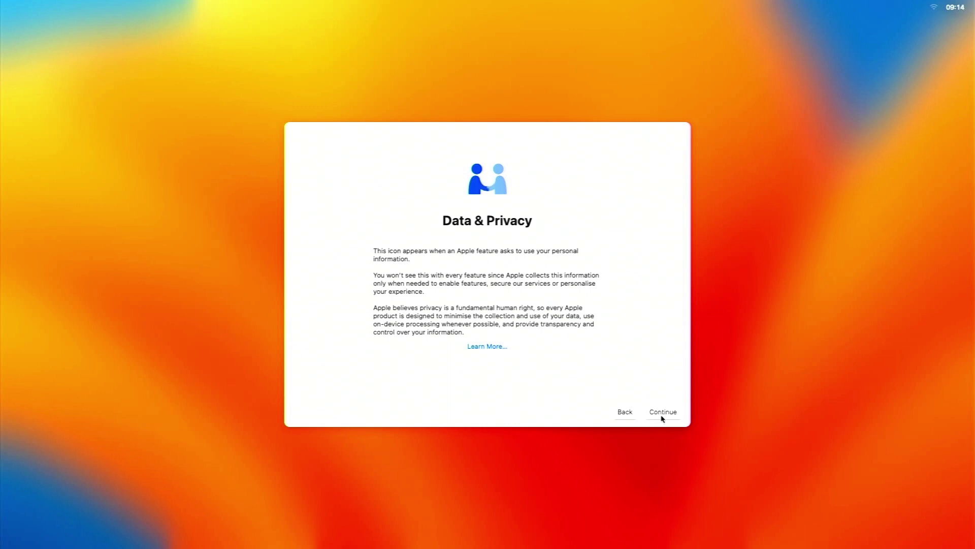
pyautogui.click(662, 416)
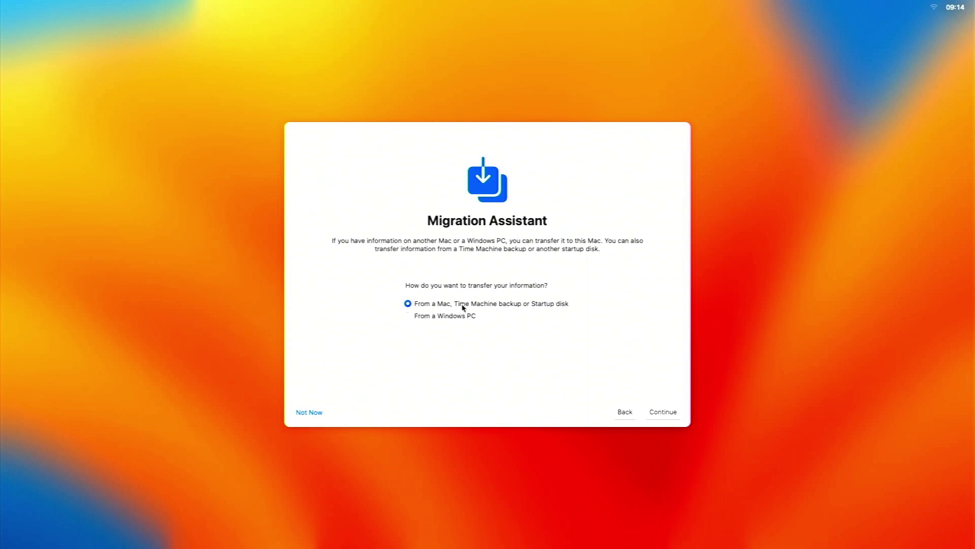
pyautogui.click(660, 411)
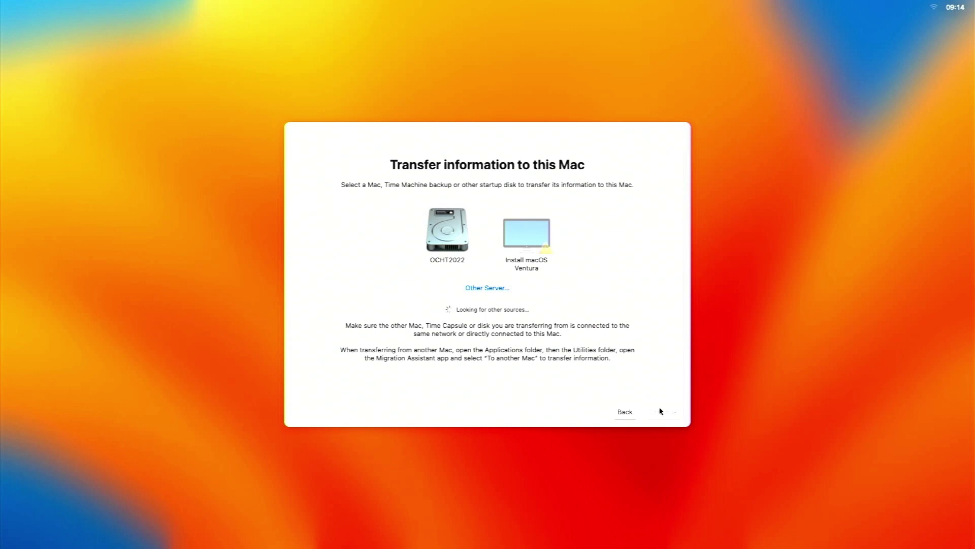
# Choose the OCHT2022 disk as the migration source and continue to the list of items to transfer.
pyautogui.click(458, 237)
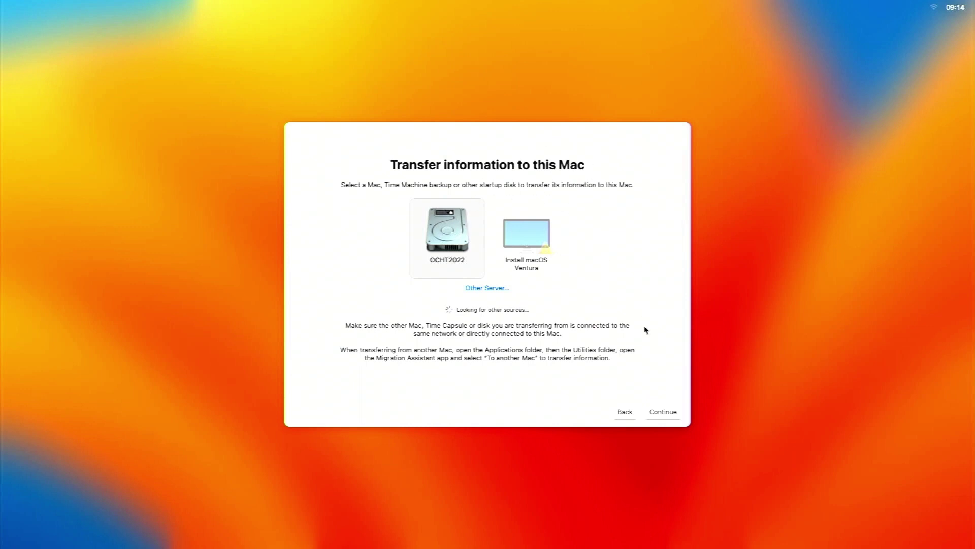
pyautogui.click(663, 413)
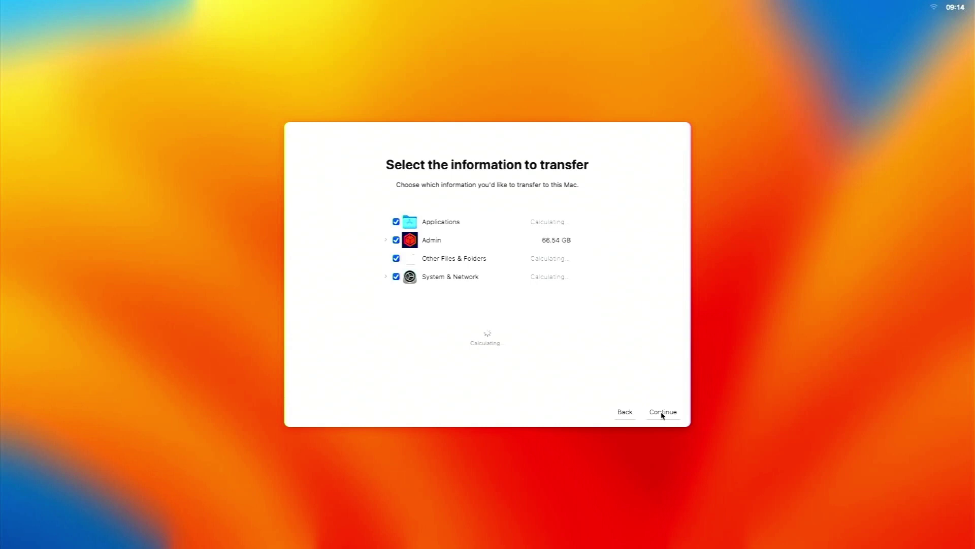
# Keep all listed items, give the migrated Admin account a new password, and start the transfer.
pyautogui.click(663, 412)
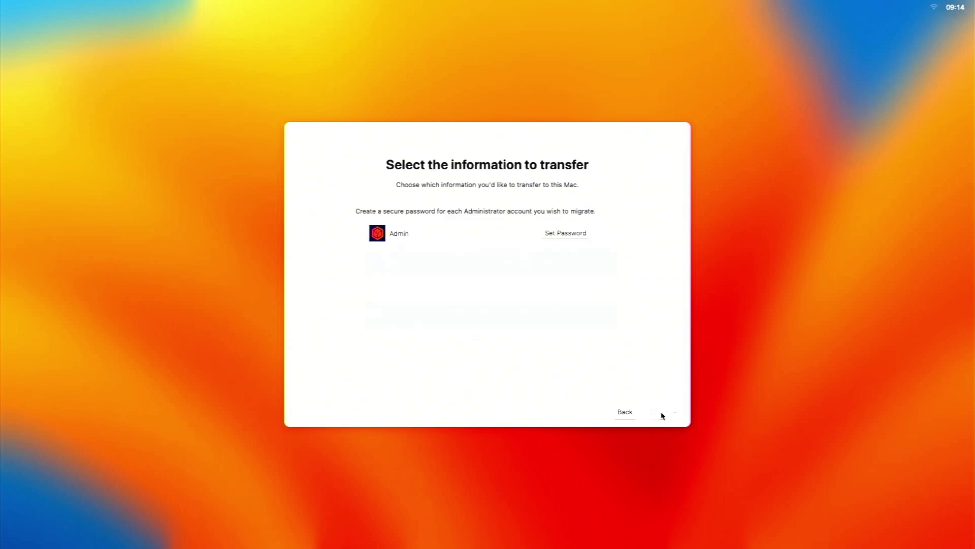
pyautogui.click(567, 235)
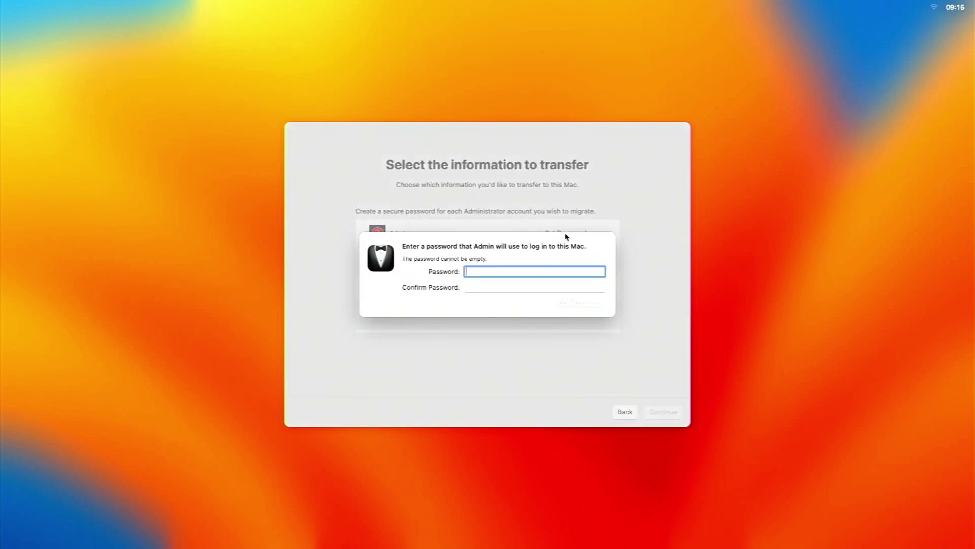
pyautogui.write('•••••••••')
pyautogui.press('Tab')
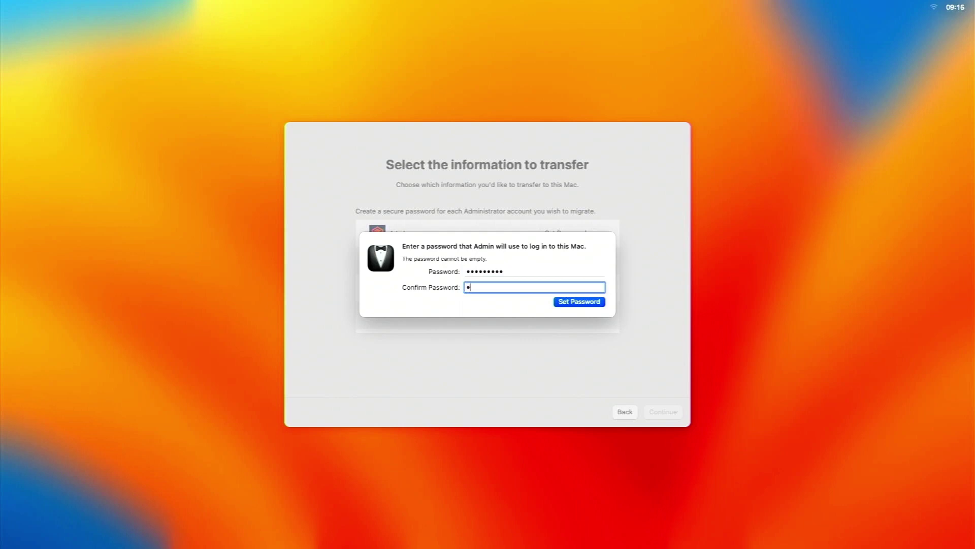
pyautogui.write('•••••••')
pyautogui.press('Return')
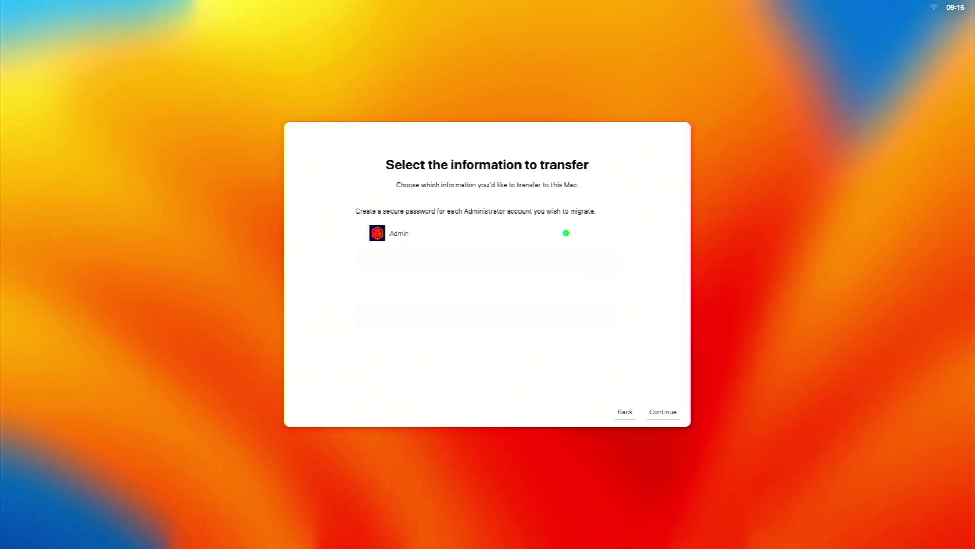
pyautogui.click(668, 412)
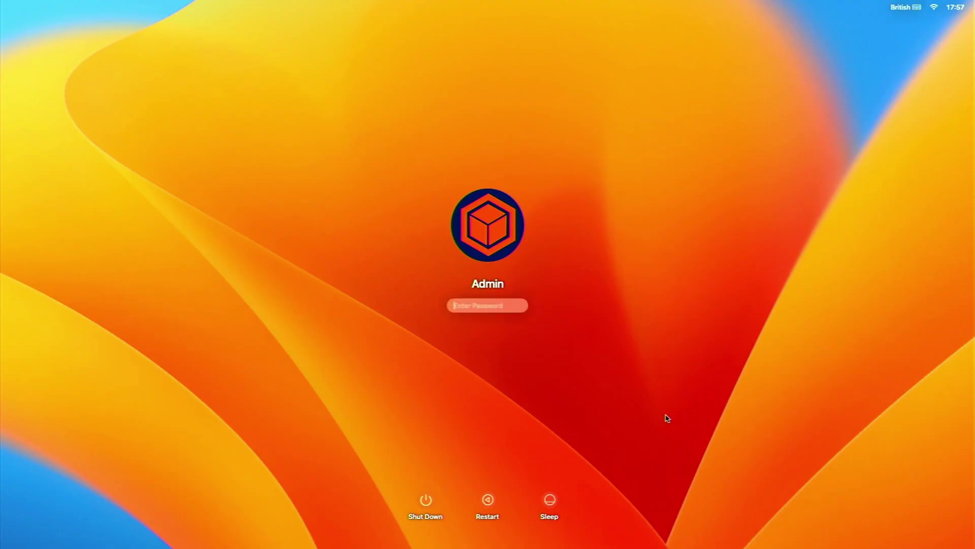
# Log in as Admin with the account password and dismiss the Background Items Added notification.
pyautogui.write('••••••••••')
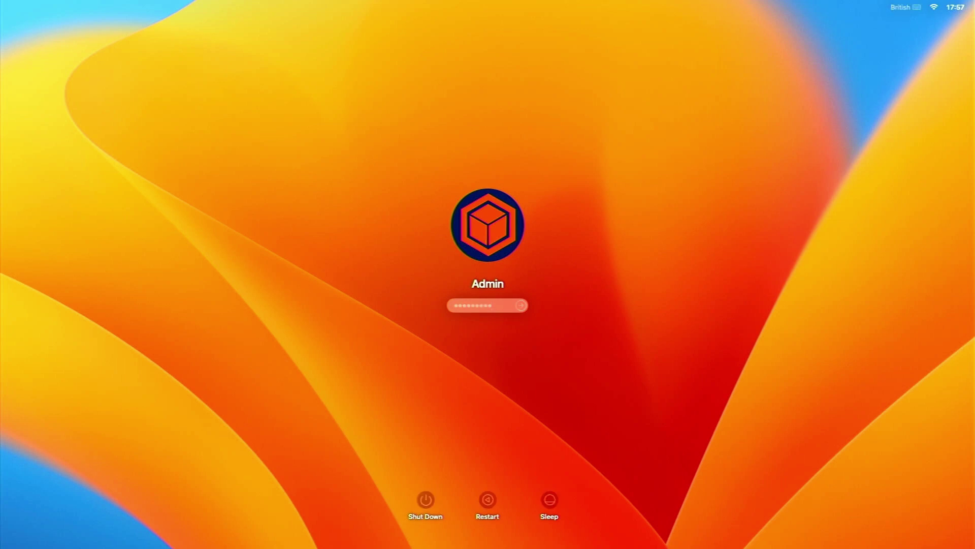
pyautogui.press('Return')
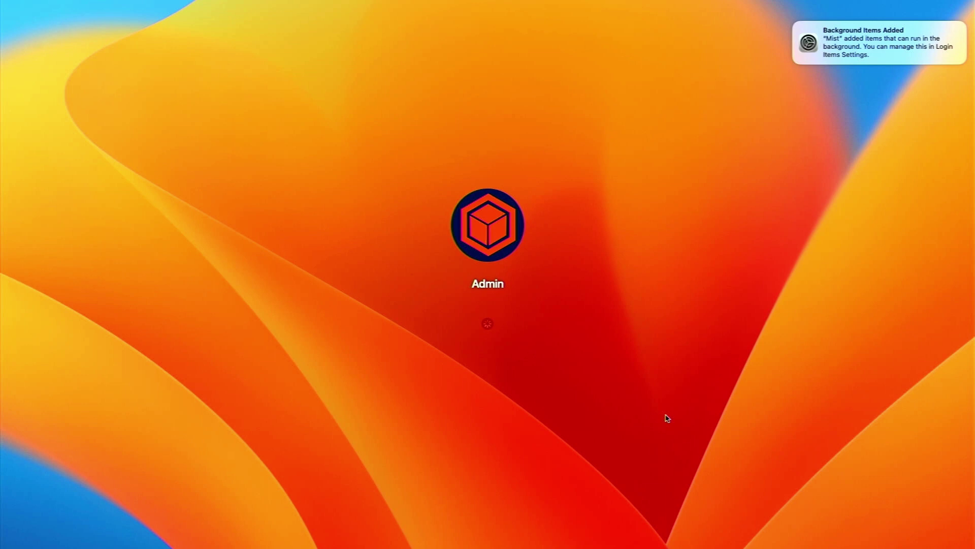
pyautogui.click(796, 22)
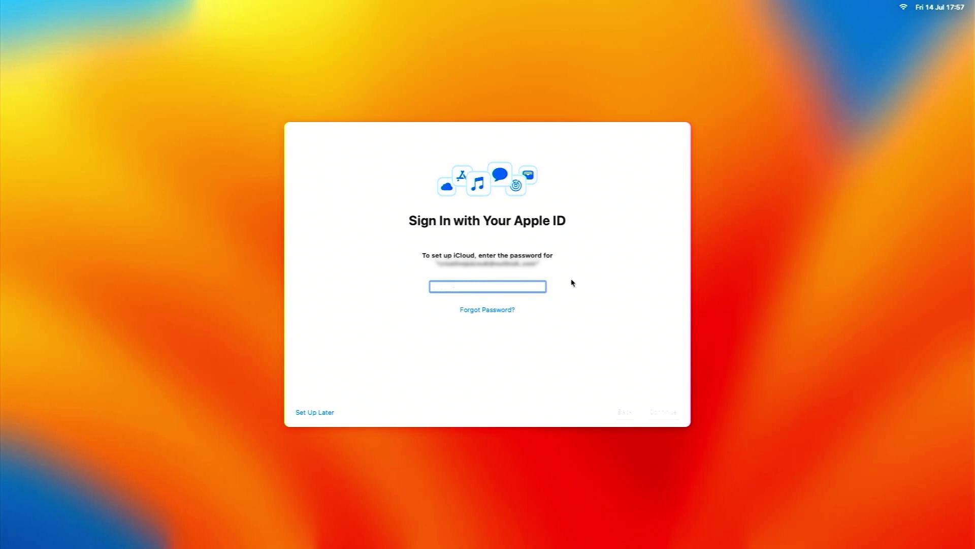
# Skip Apple ID setup, close the background items notification, and choose Later on the iCloud error.
pyautogui.click(307, 414)
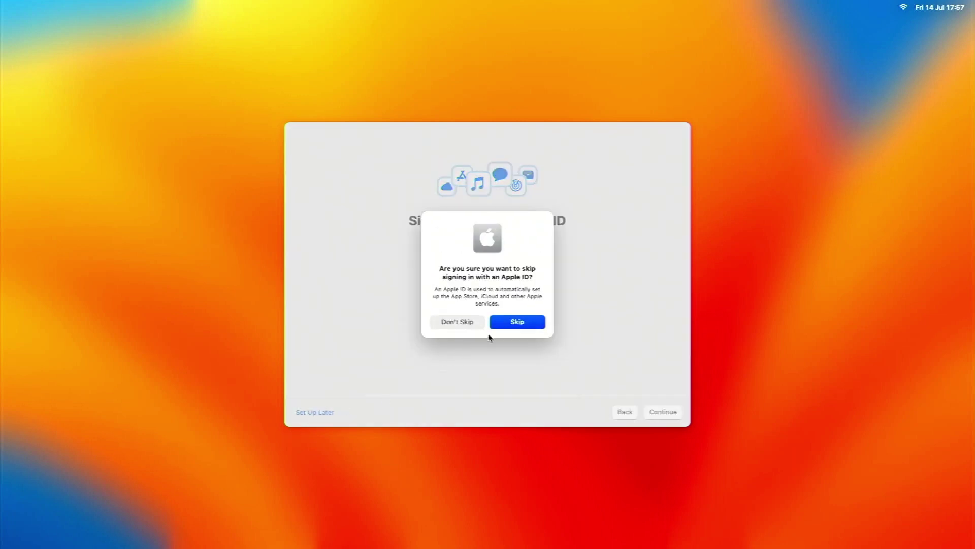
pyautogui.click(516, 326)
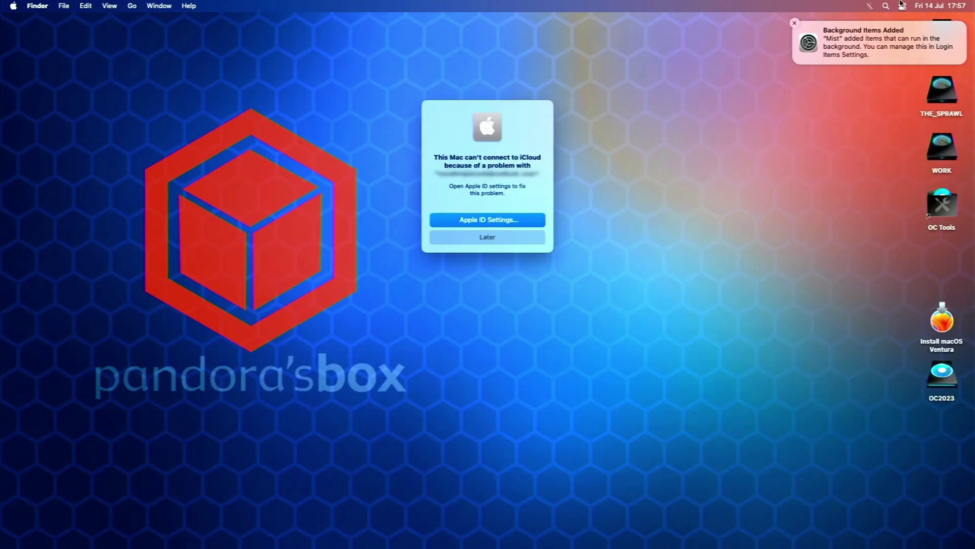
pyautogui.click(793, 24)
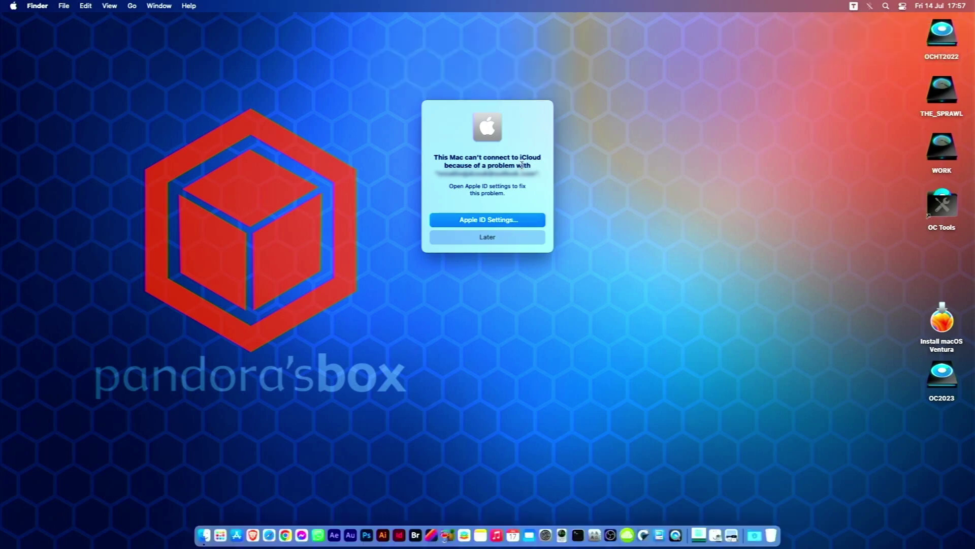
pyautogui.click(506, 237)
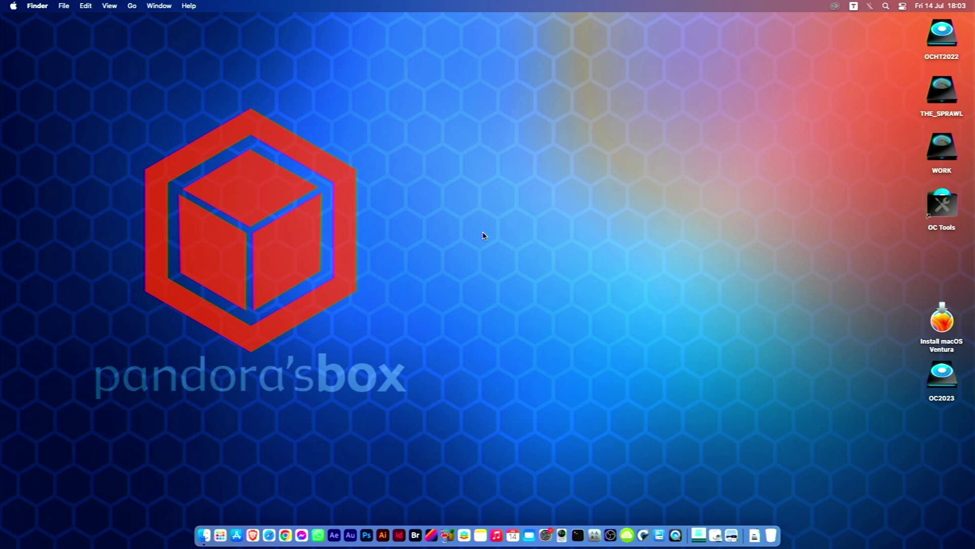
# Open the Install macOS Ventura drive from the desktop and start OCAuxiliaryTools from its tools folder.
pyautogui.click(944, 321)
pyautogui.doubleClick(944, 321)
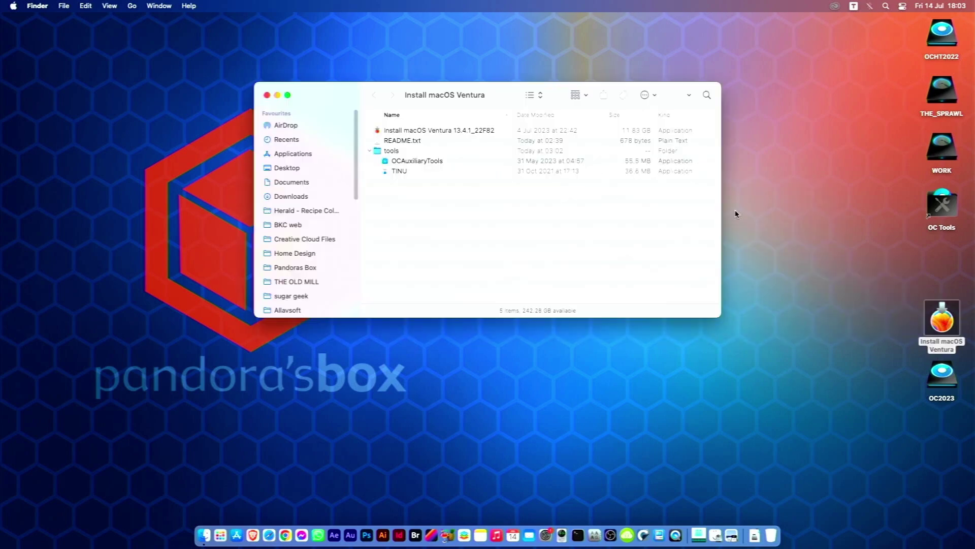
pyautogui.doubleClick(411, 162)
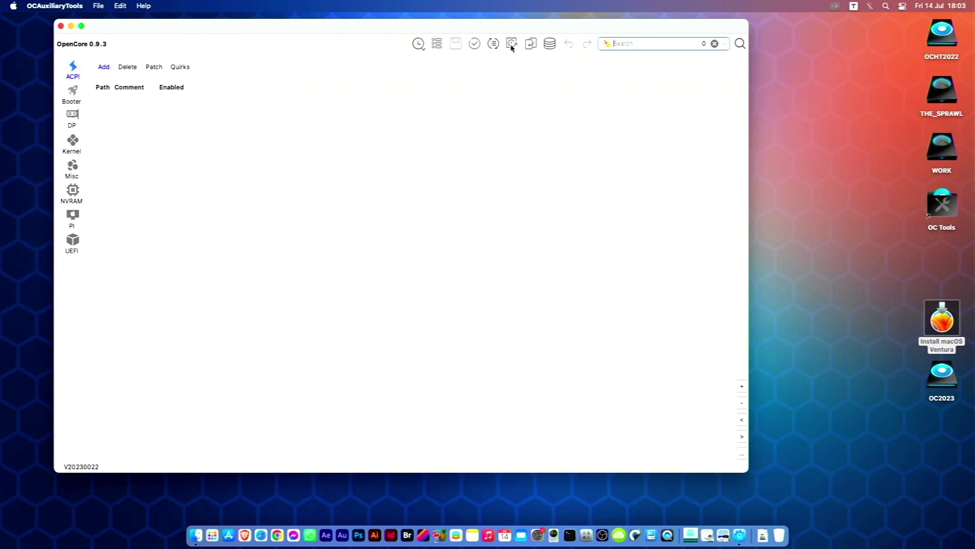
# Mount the disk4s1 EFI partition with the admin password and close the opened Finder windows.
pyautogui.click(512, 45)
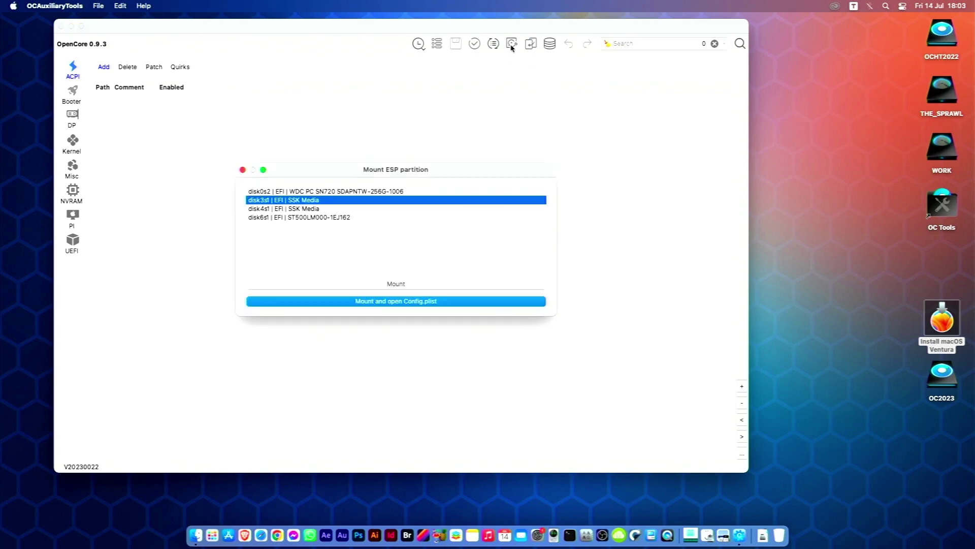
pyautogui.click(301, 209)
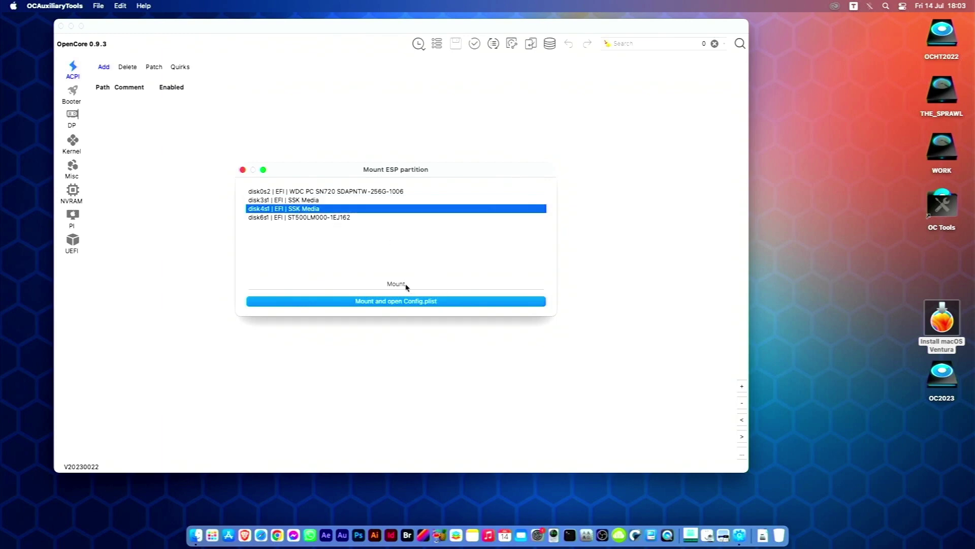
pyautogui.click(406, 287)
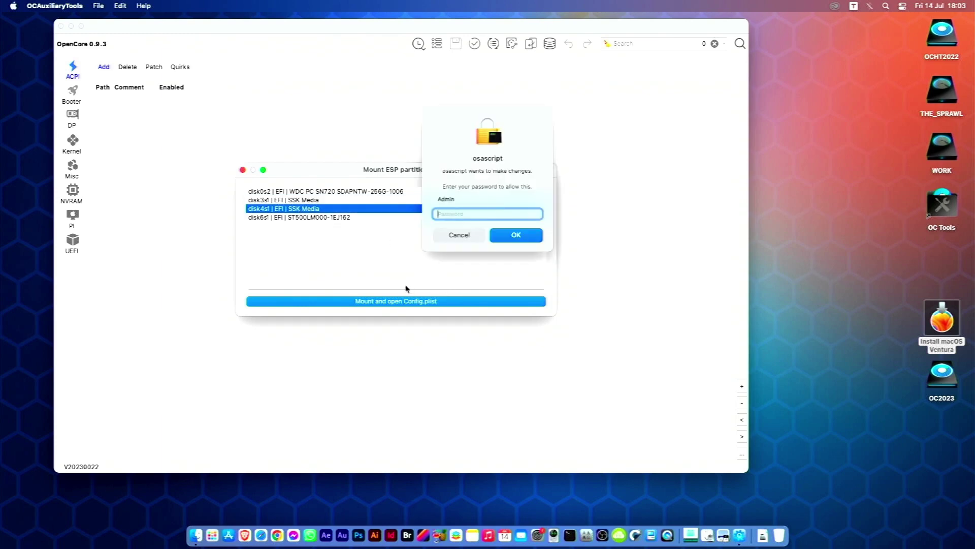
pyautogui.write('*********')
pyautogui.press('Return')
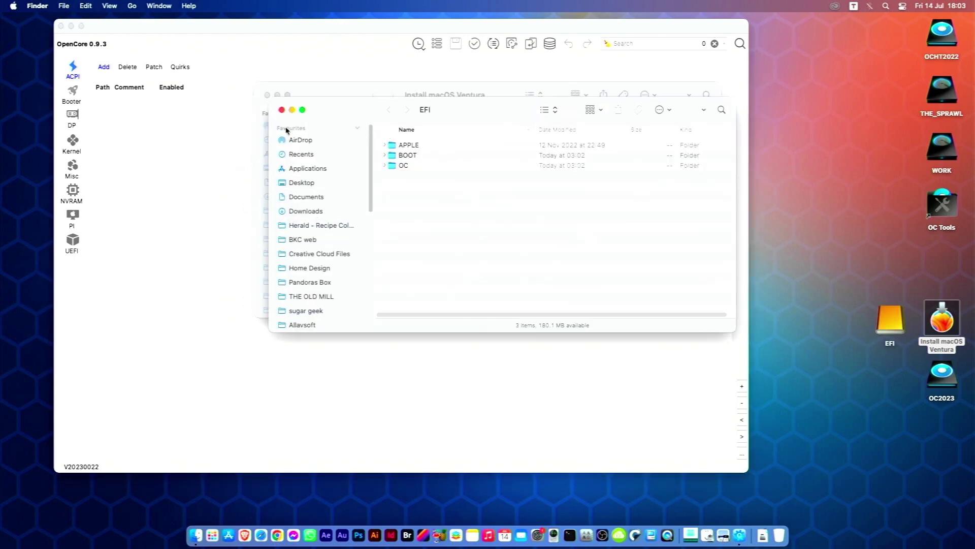
pyautogui.click(281, 110)
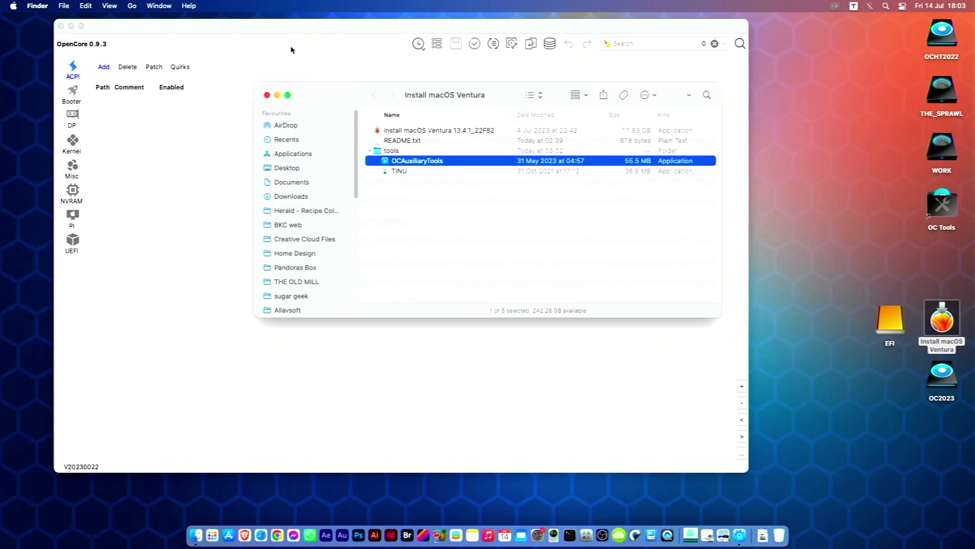
pyautogui.click(267, 95)
# Mount the disk3s1 SSK Media EFI partition using the admin password.
pyautogui.click(314, 43)
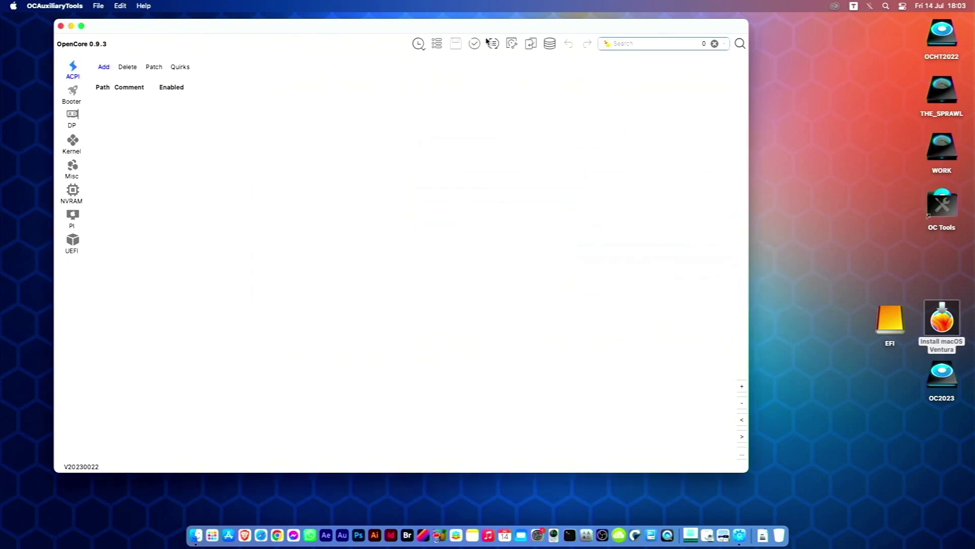
pyautogui.click(512, 44)
pyautogui.click(321, 200)
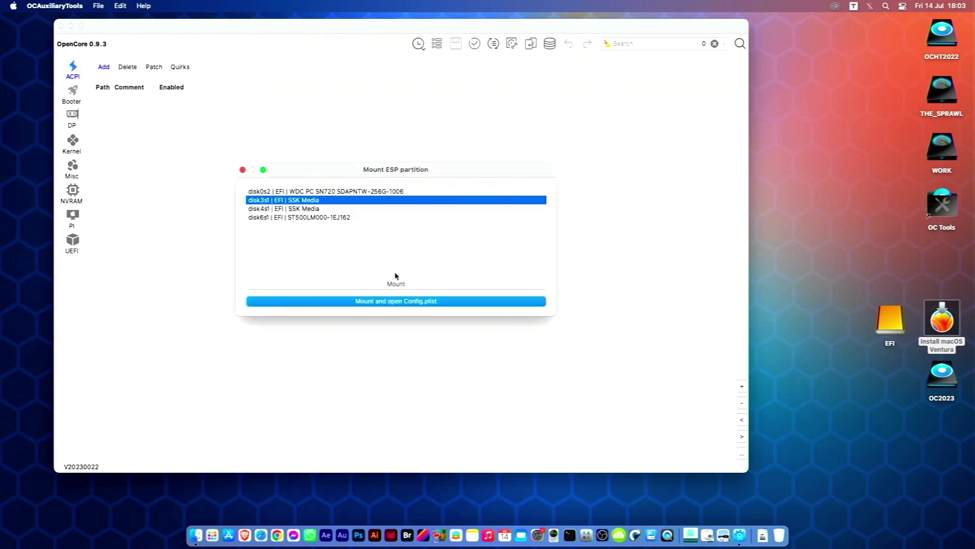
pyautogui.click(406, 285)
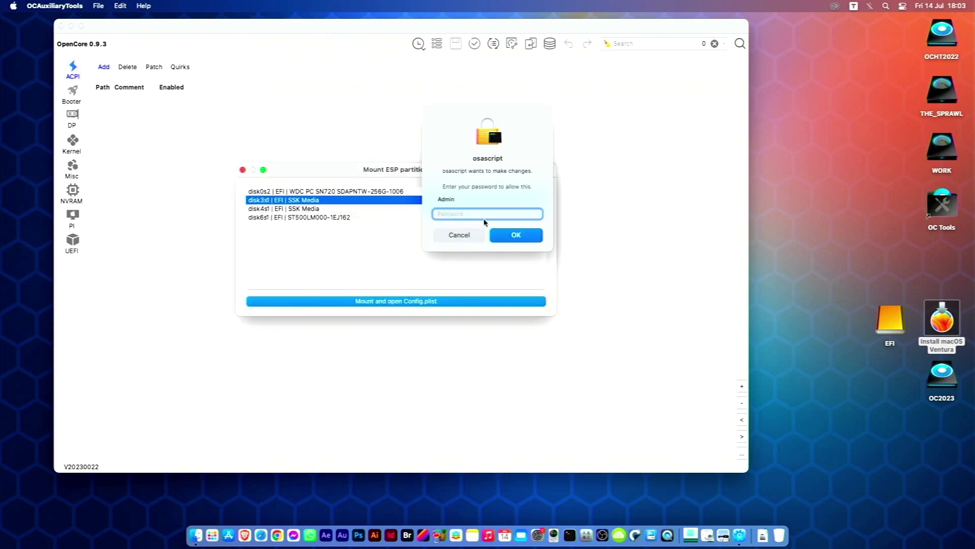
pyautogui.write('••')
pyautogui.press('Return')
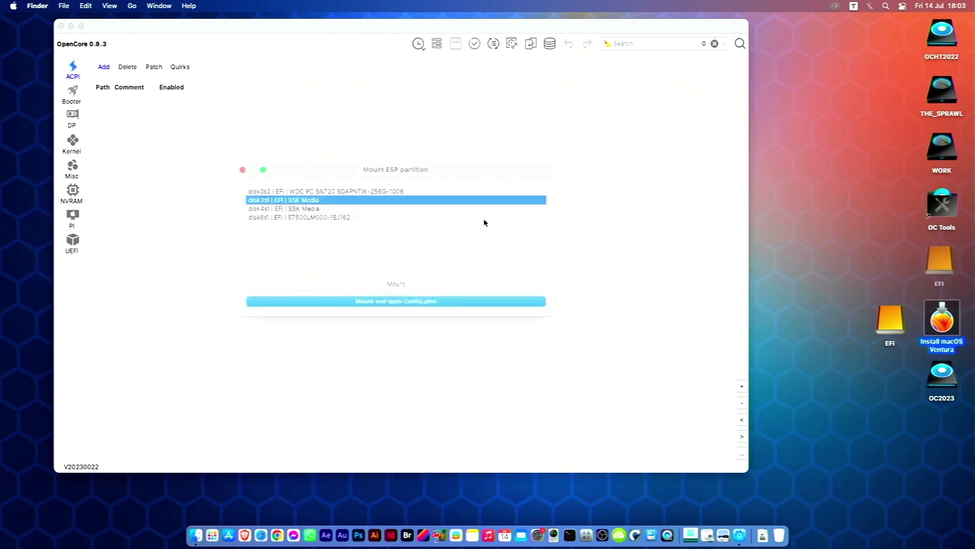
# Close the new EFI window, place its icon beside the others, and quit OCAuxiliaryTools.
pyautogui.click(267, 95)
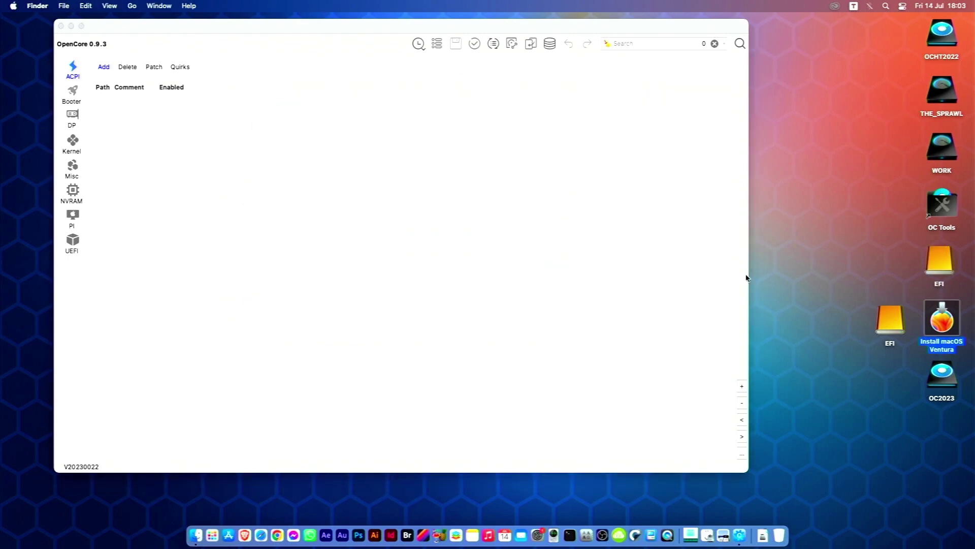
pyautogui.moveTo(940, 261); pyautogui.dragTo(895, 378)
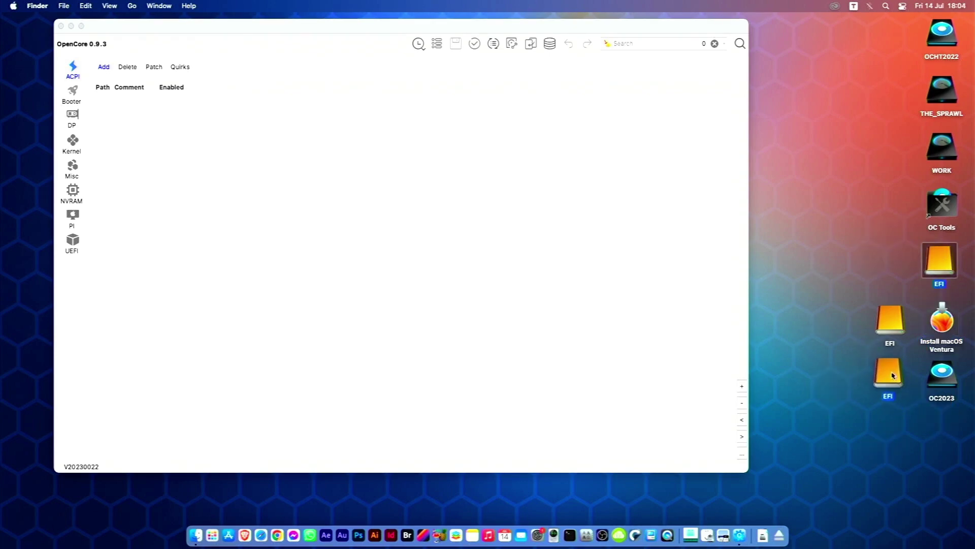
pyautogui.click(518, 82)
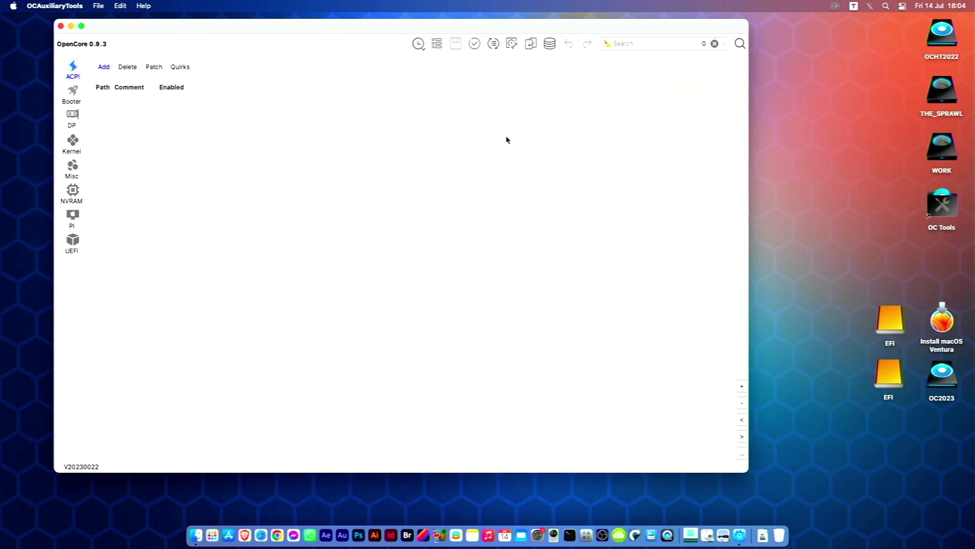
pyautogui.press('super+q')
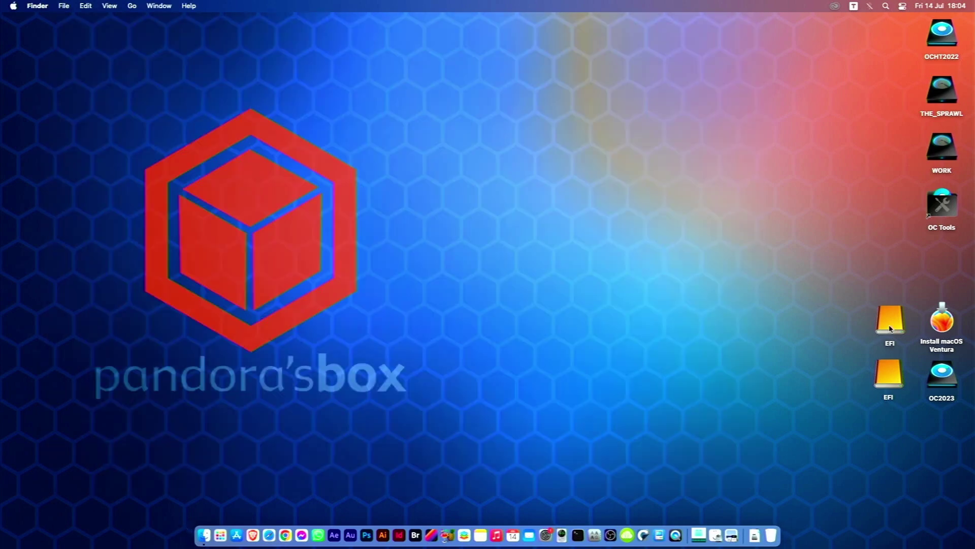
# Open the upper and lower EFI volumes and arrange their windows side by side.
pyautogui.doubleClick(890, 328)
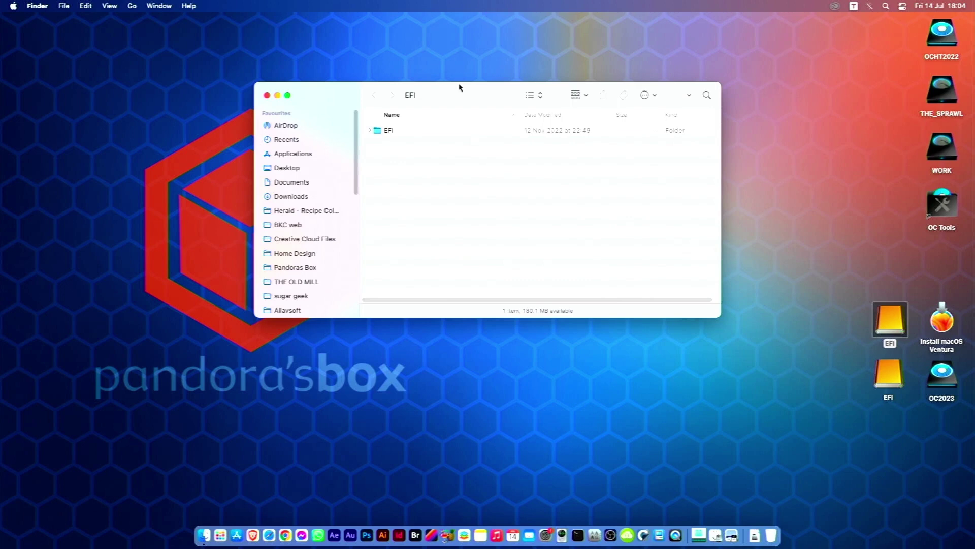
pyautogui.moveTo(460, 88); pyautogui.dragTo(196, 39)
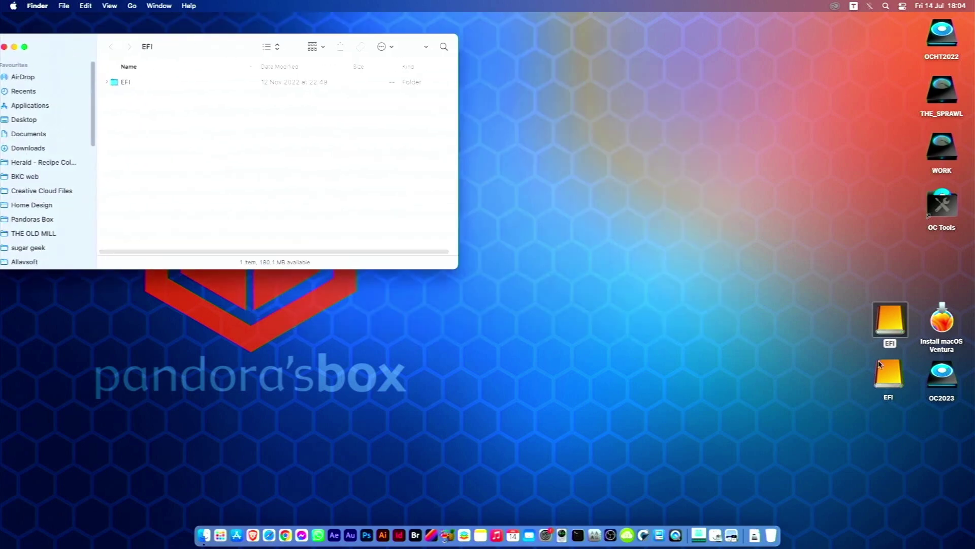
pyautogui.moveTo(236, 37); pyautogui.dragTo(288, 34)
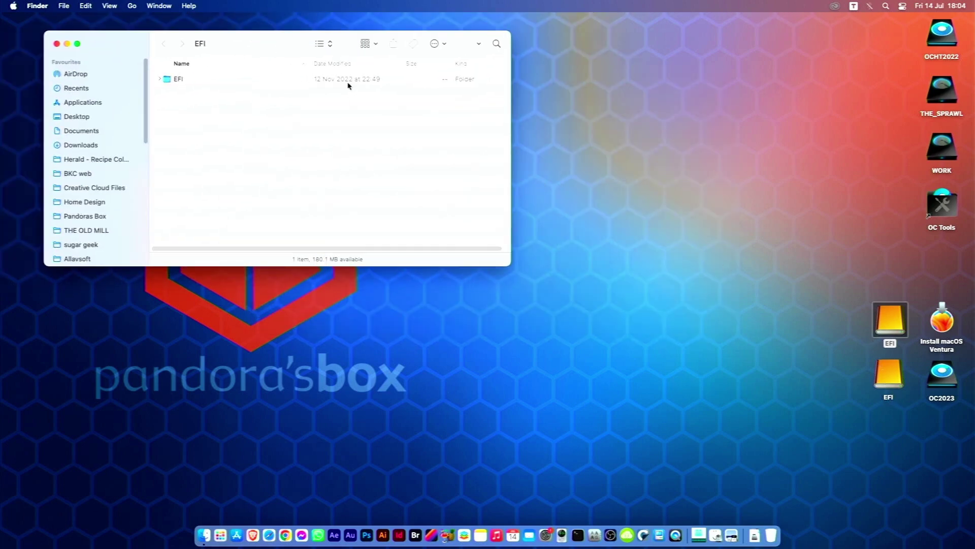
pyautogui.doubleClick(888, 376)
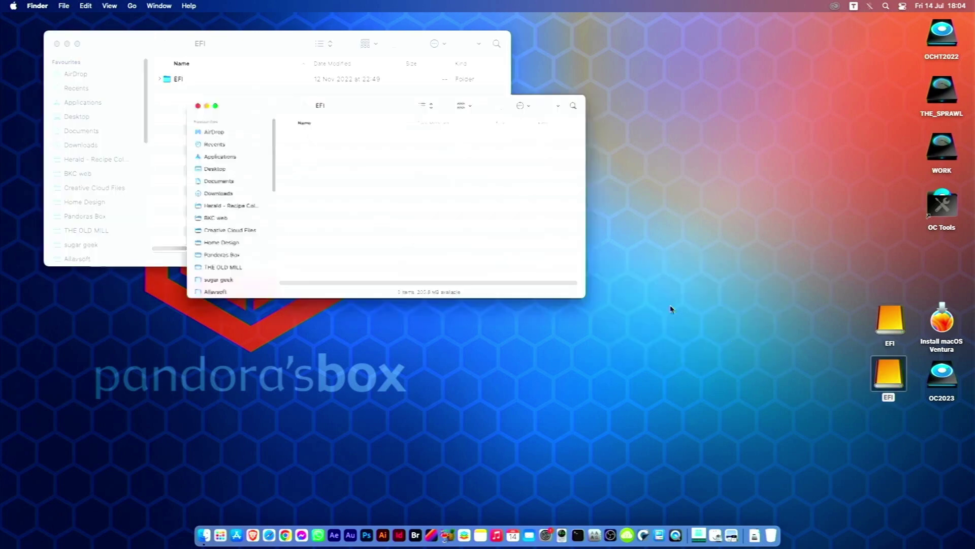
pyautogui.moveTo(272, 63); pyautogui.dragTo(551, 245)
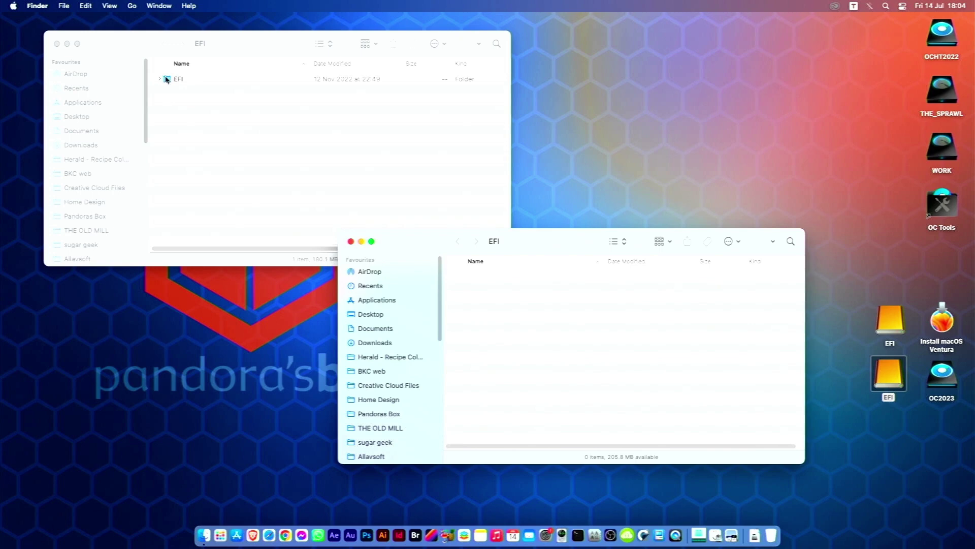
# Copy the EFI folder into the empty EFI volume, then close both windows.
pyautogui.moveTo(167, 79); pyautogui.dragTo(485, 287)
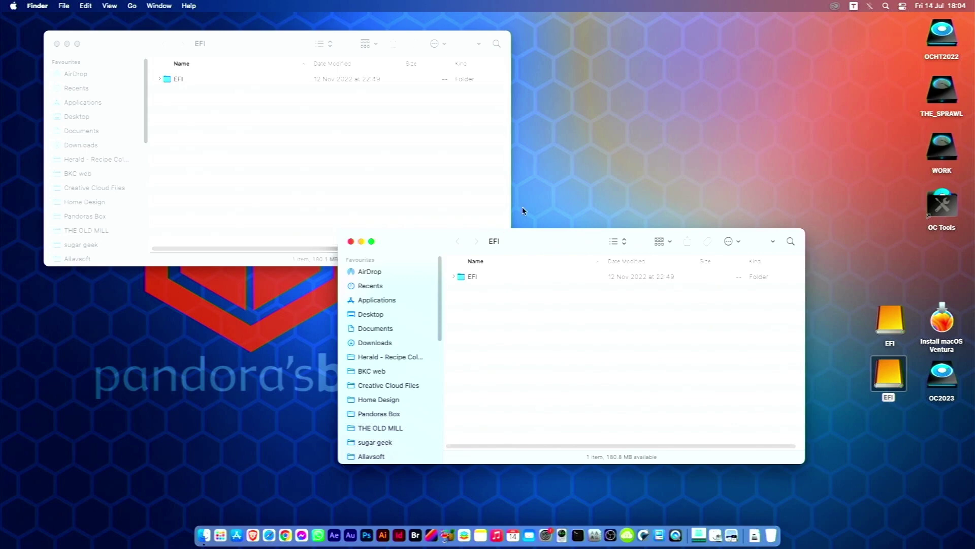
pyautogui.click(350, 241)
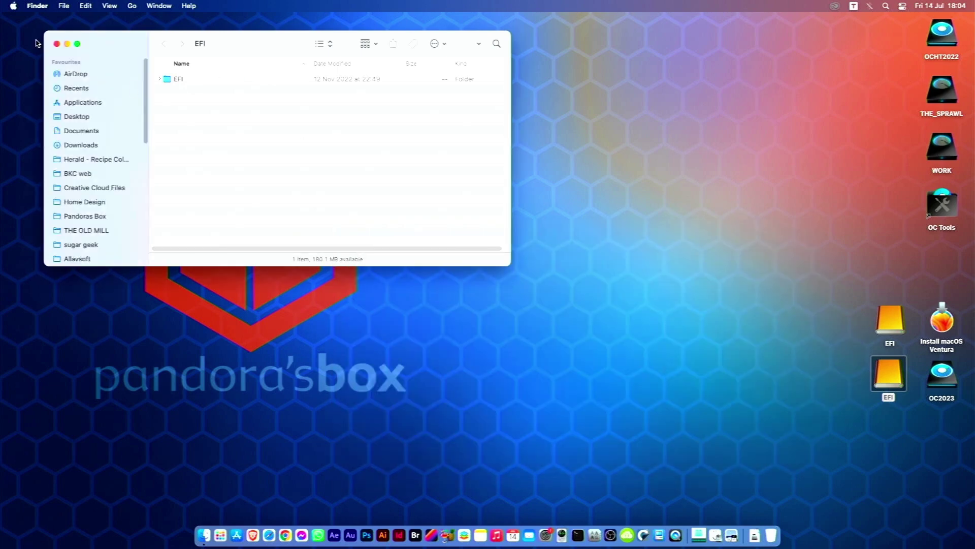
pyautogui.click(57, 44)
pyautogui.click(794, 268)
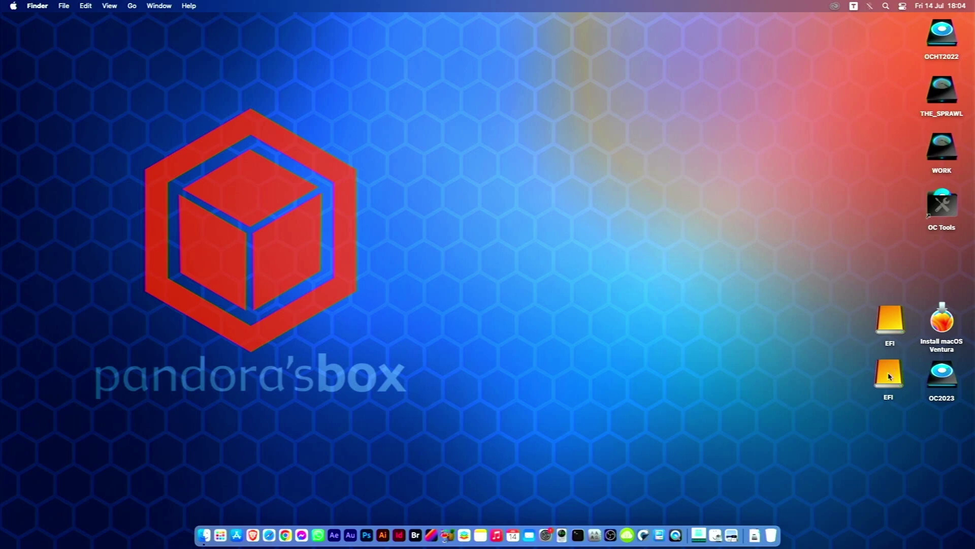
# Eject the upper EFI and Install macOS Ventura volumes, then restart the Mac.
pyautogui.moveTo(840, 275); pyautogui.dragTo(958, 346)
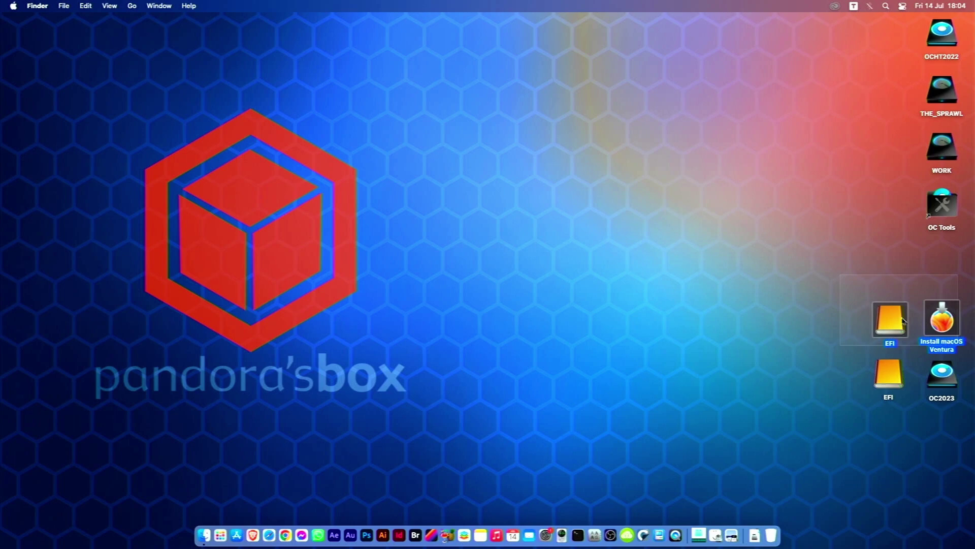
pyautogui.rightClick(893, 321)
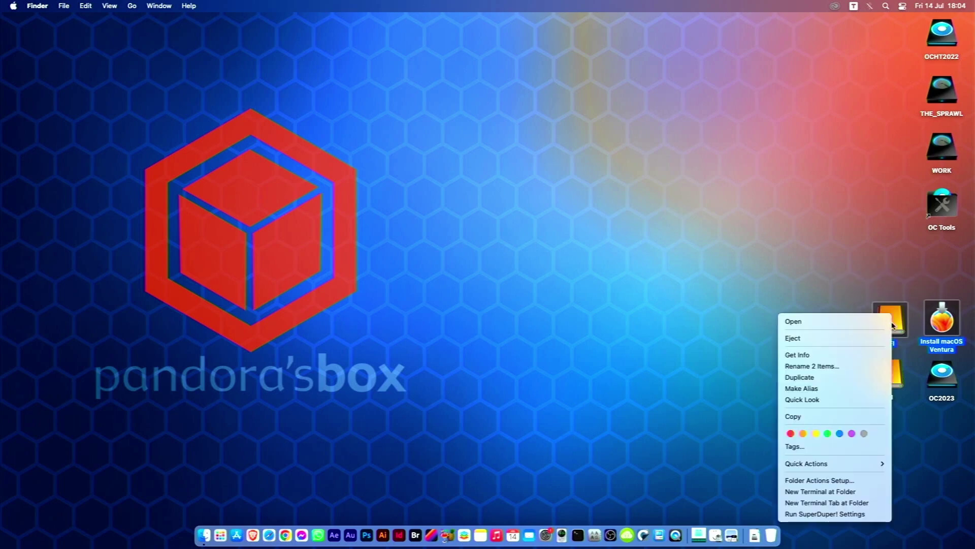
pyautogui.click(829, 339)
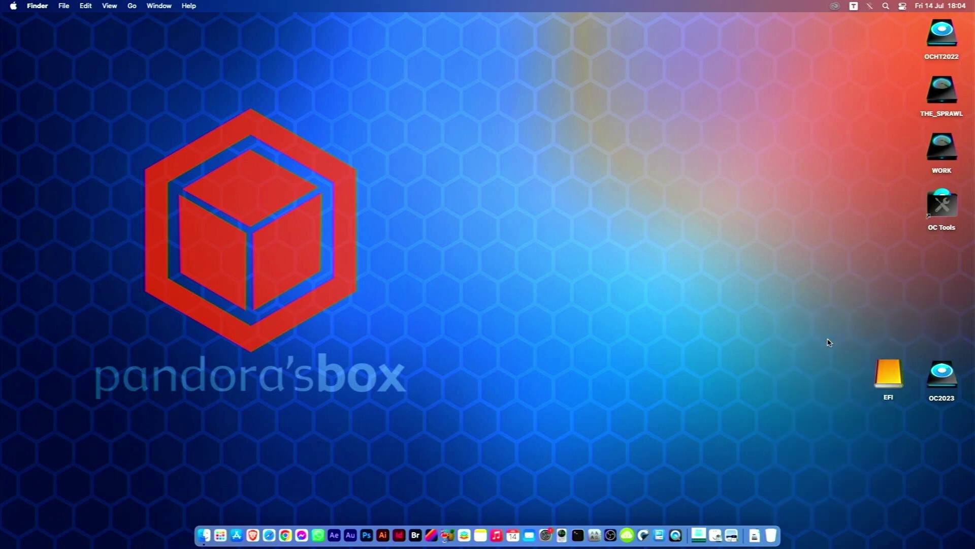
pyautogui.click(14, 6)
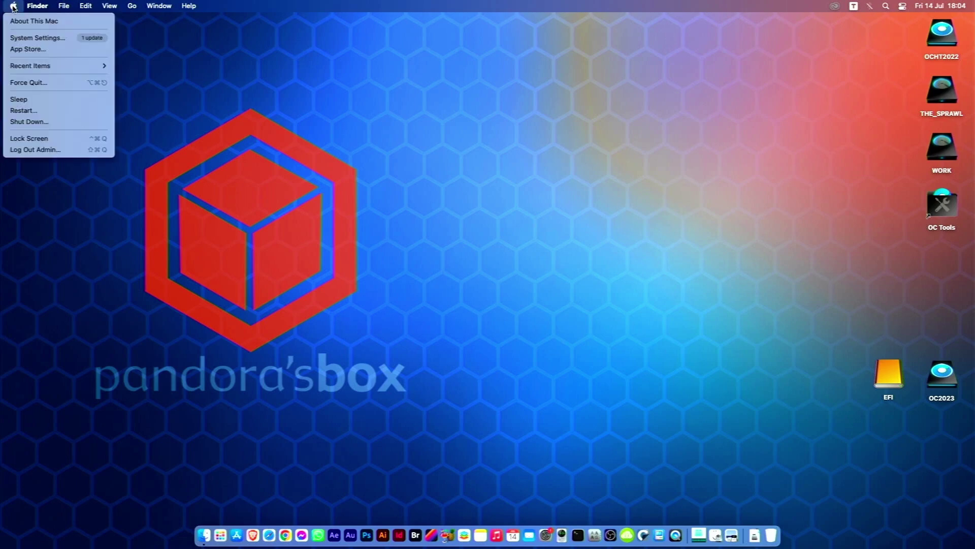
pyautogui.click(40, 111)
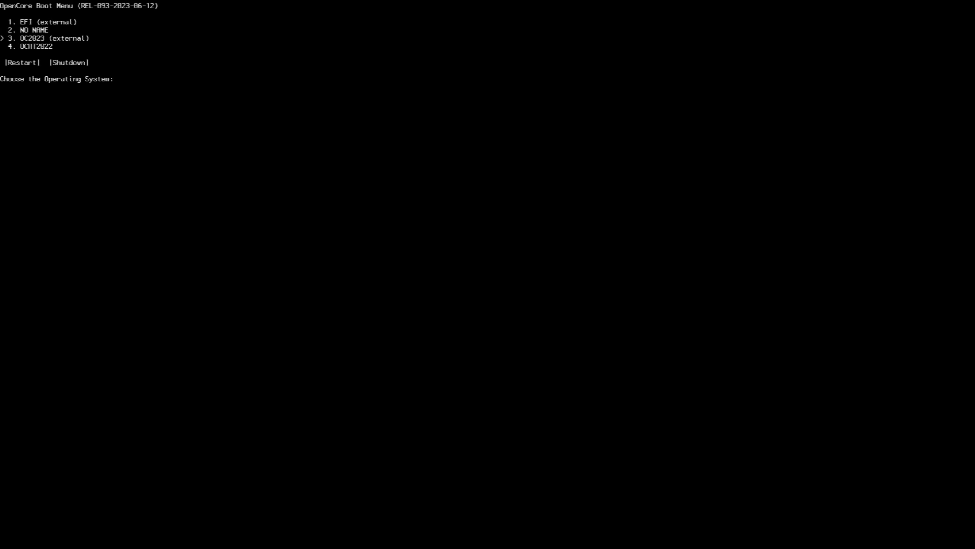
# Boot entry 3, OC2023 (external), from the OpenCore boot picker.
pyautogui.press('Return')
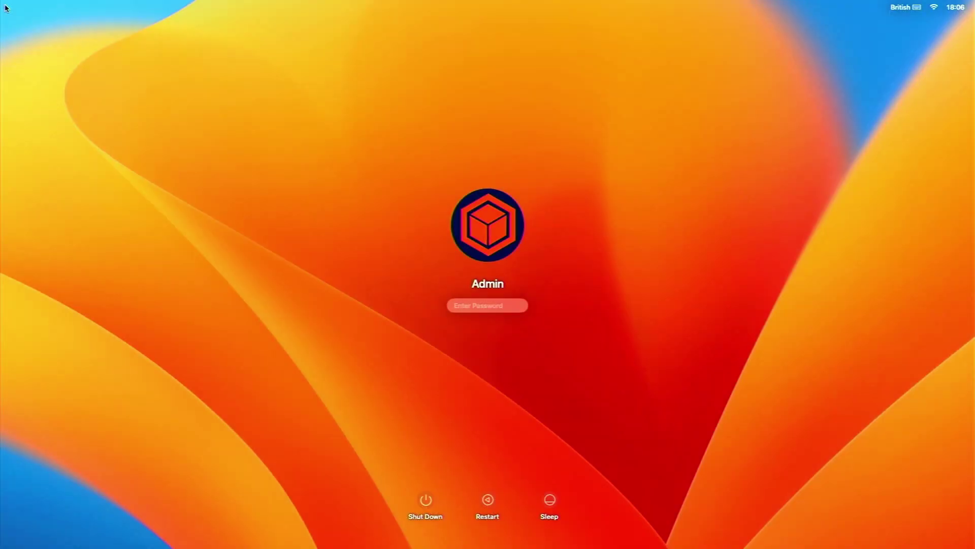
# Enter the Admin account password at the login window to sign in.
pyautogui.write('•••••••••')
pyautogui.press('Return')
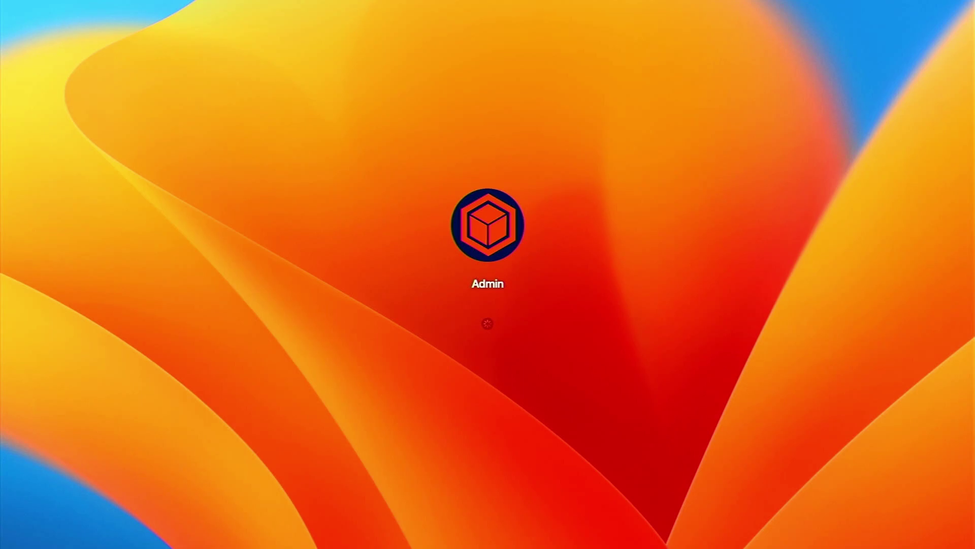